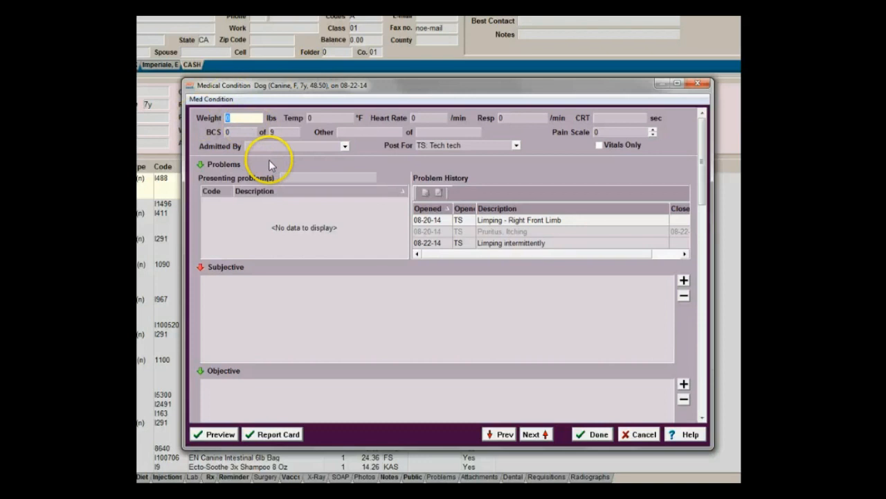
Step: Enter the dog's vitals: weight 48.5 lbs, temperature 101.5 °F, heart rate 100/min and respiration 24/min
type("48.5")
key("Tab")
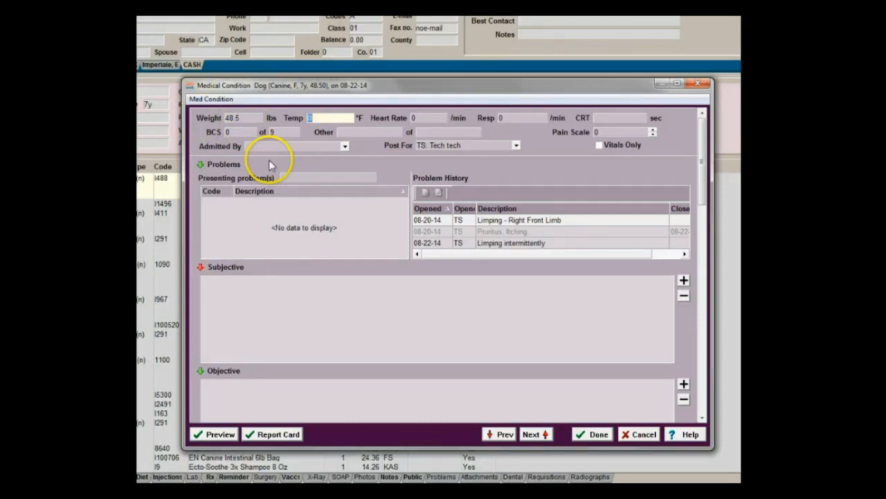
type("101.5")
key("Tab")
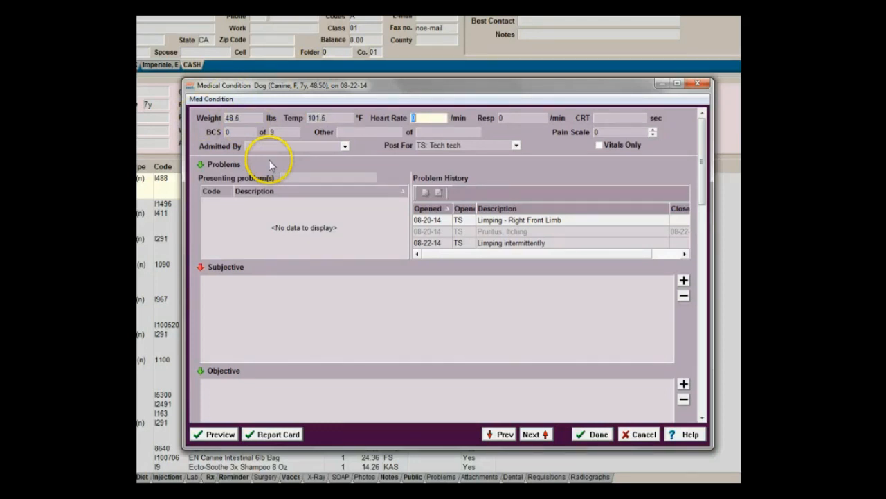
type("100")
key("Tab")
type("24")
key("Tab")
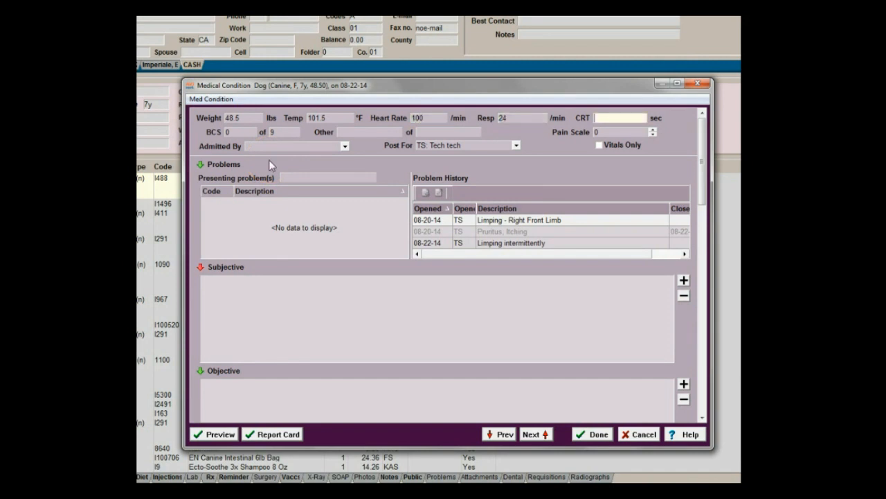
Step: Set the capillary refill time to 2 sec and the body condition score to 5
type("2")
key("Tab")
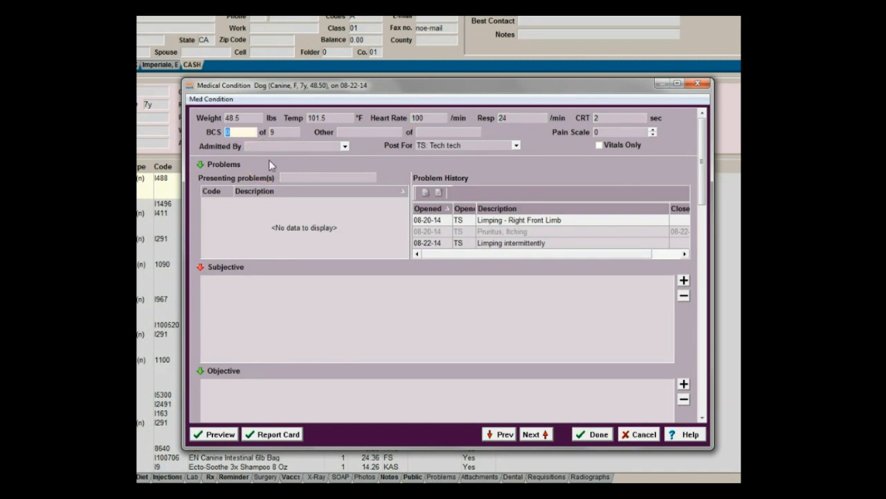
type("5")
key("Tab")
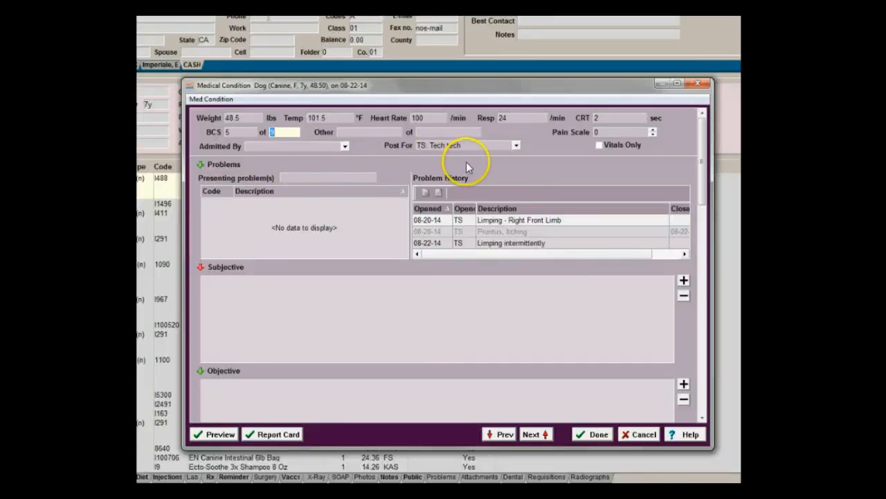
Step: Reduce the medical condition form to vitals only and restore its full view
left_click(599, 146)
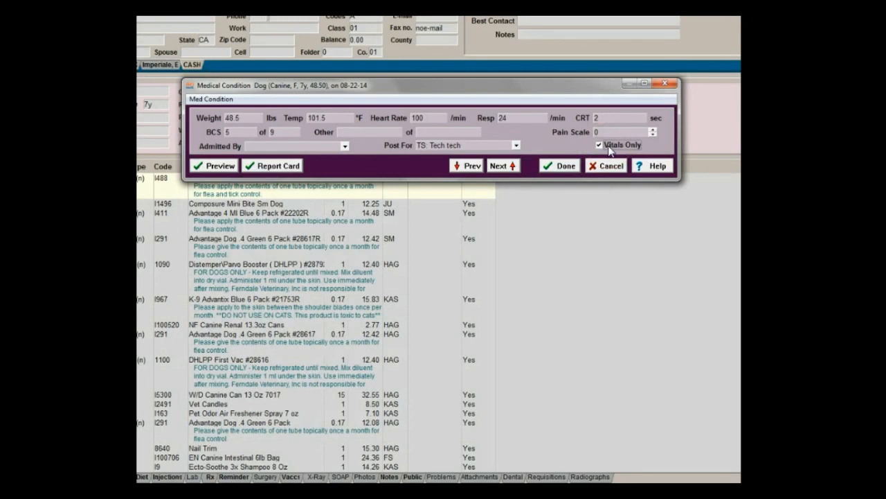
left_click(609, 146)
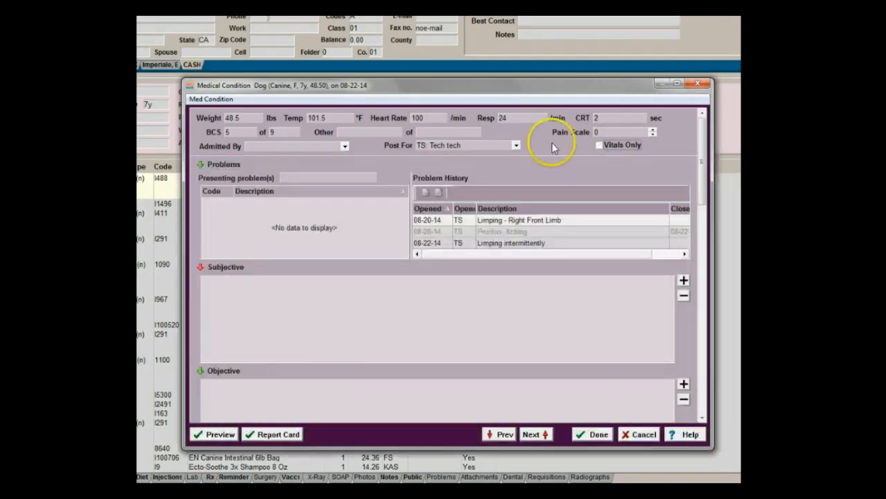
Step: Collapse the Subjective, Objective, Assessment and Plan sections of the medical condition form
left_click(200, 266)
left_click(200, 279)
left_click(200, 291)
left_click(200, 304)
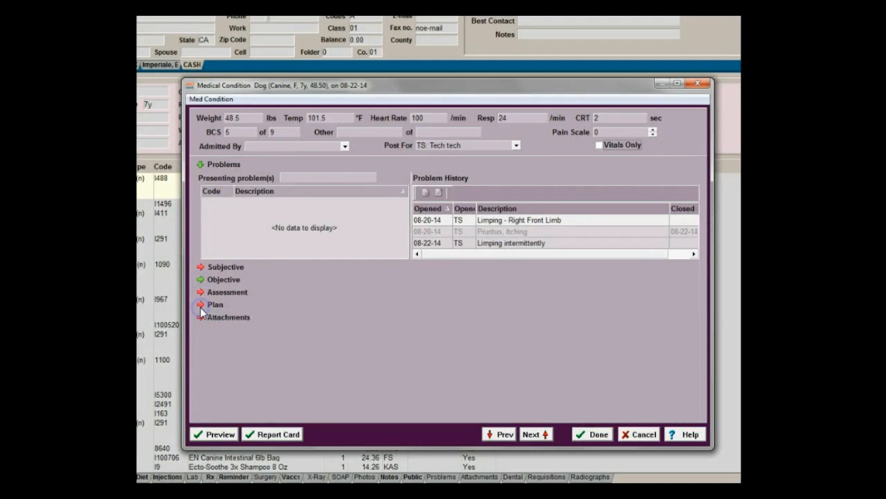
Step: Find "limp" among the presenting problems and post "Limping intermittently" to the patient's medical history as an additional entry
left_click(286, 177)
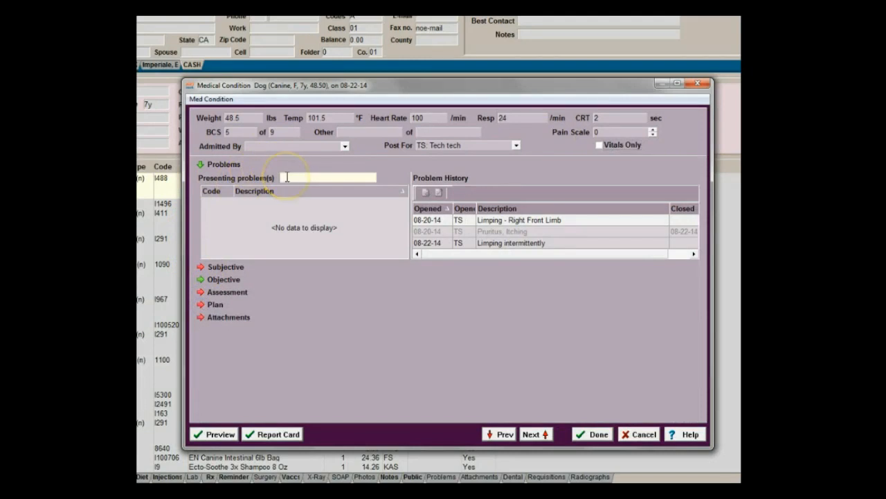
type("limp")
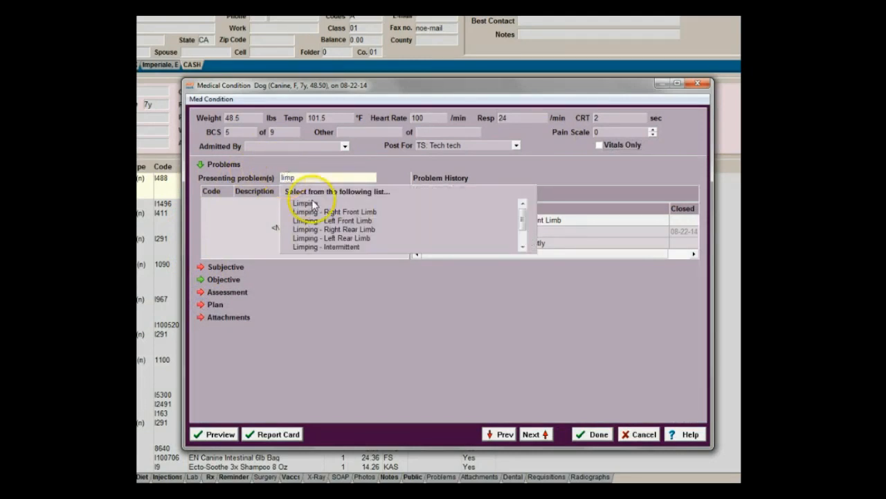
left_click(521, 247)
left_click(521, 247)
left_click(521, 248)
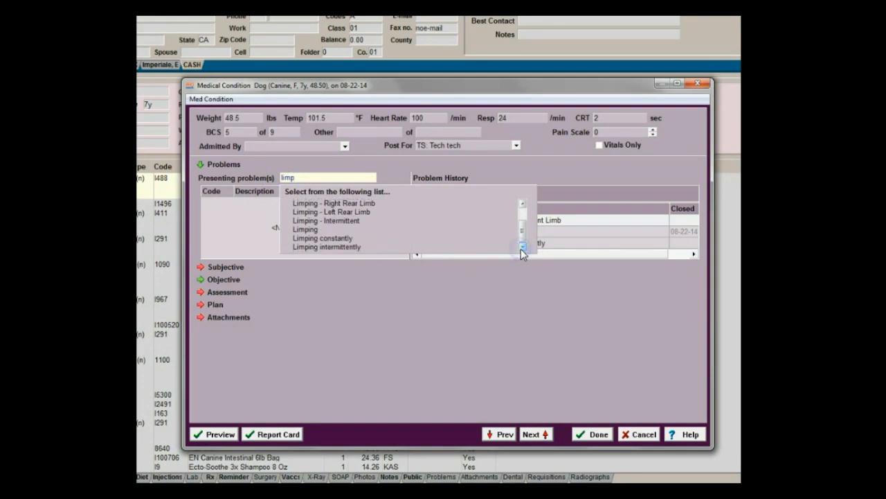
left_click(349, 250)
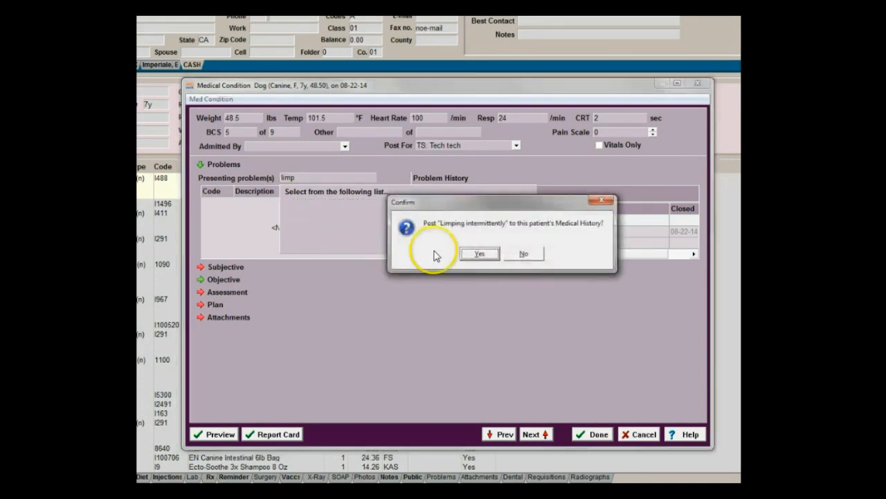
left_click(478, 254)
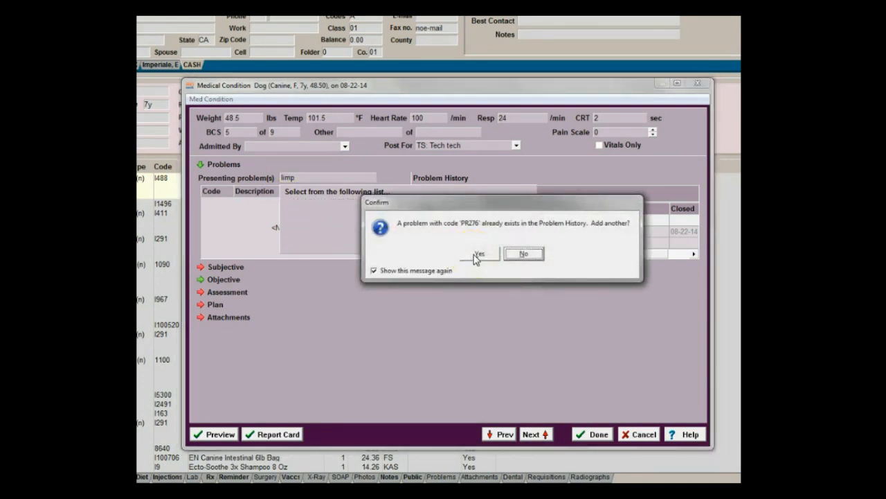
left_click(478, 255)
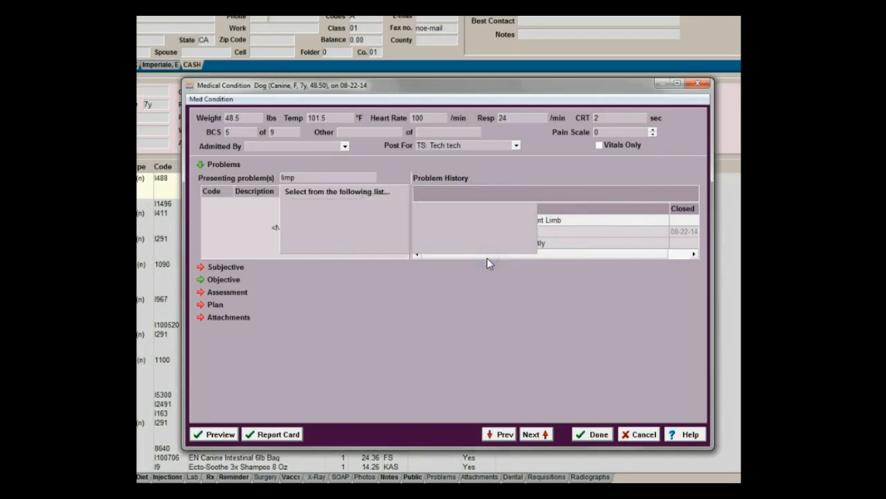
Step: Collapse the Problems section, expand Subjective and insert the history template there with the code 123
left_click(200, 165)
left_click(200, 176)
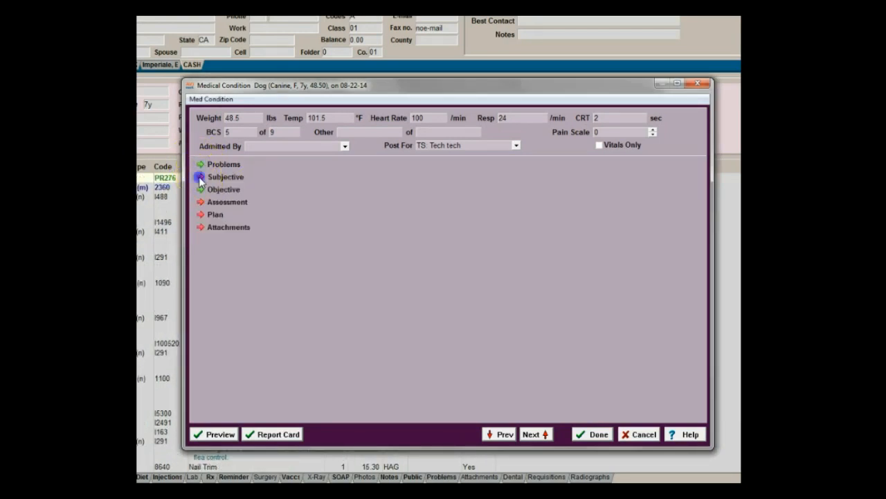
left_click(224, 198)
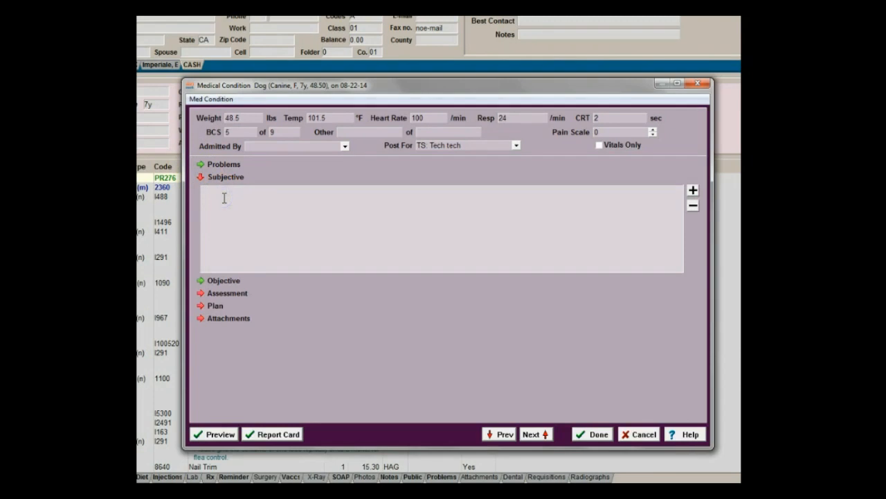
type("123")
key("space")
Step: Fill in the Symptoms line with "Intermittent limping on right front leg for past week. Owner unsure of any trauma.", correcting the spelling of "limping"
type("Intermit")
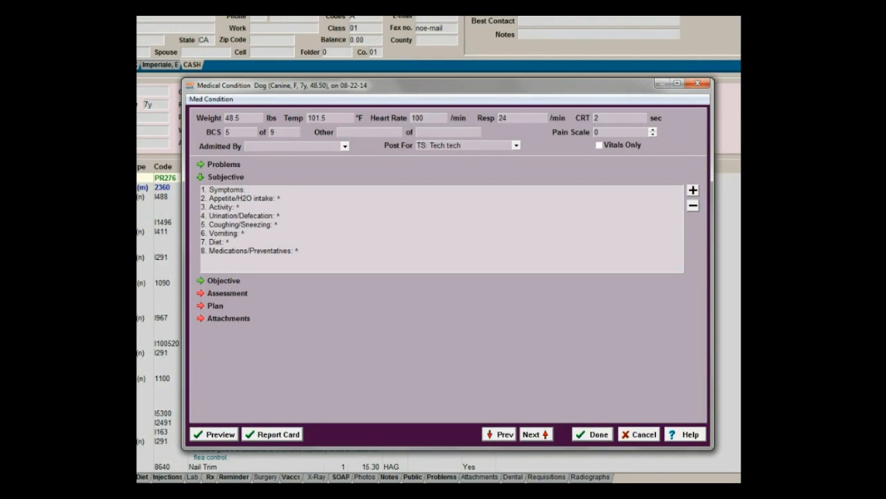
type("tent limpin on right front ")
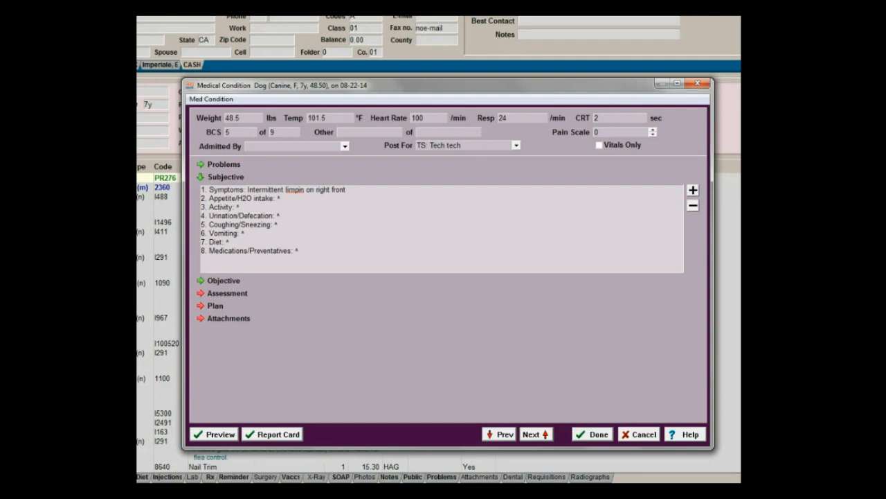
type("leg for past week. Owner")
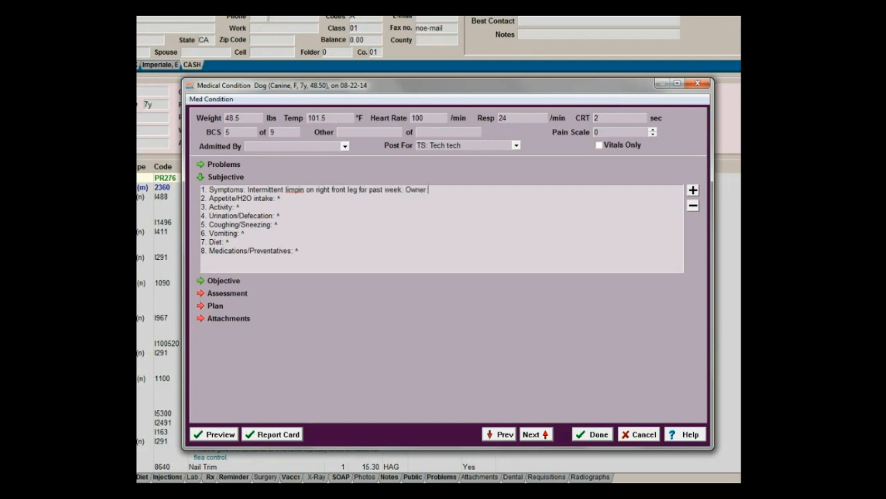
type(" unsure of any trauma.")
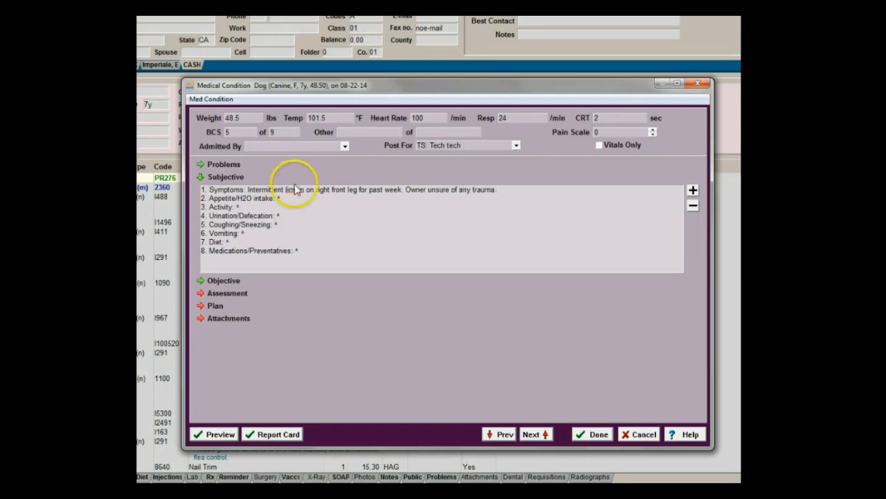
right_click(295, 189)
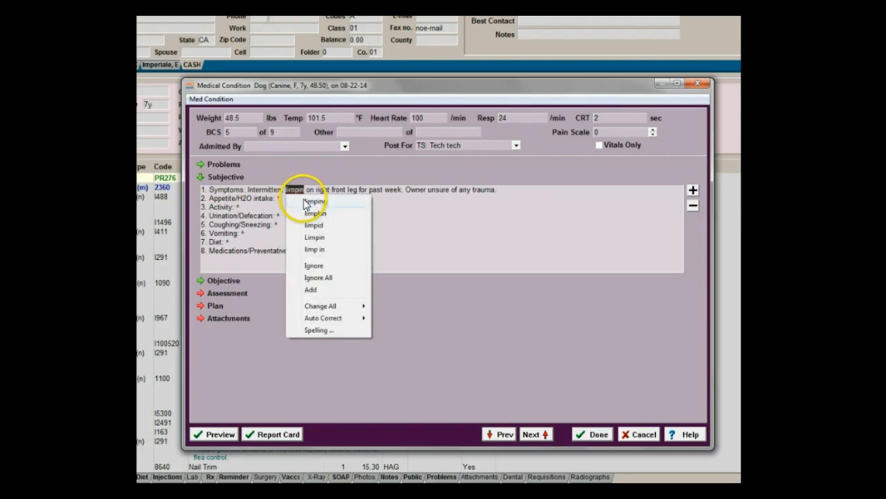
left_click(313, 202)
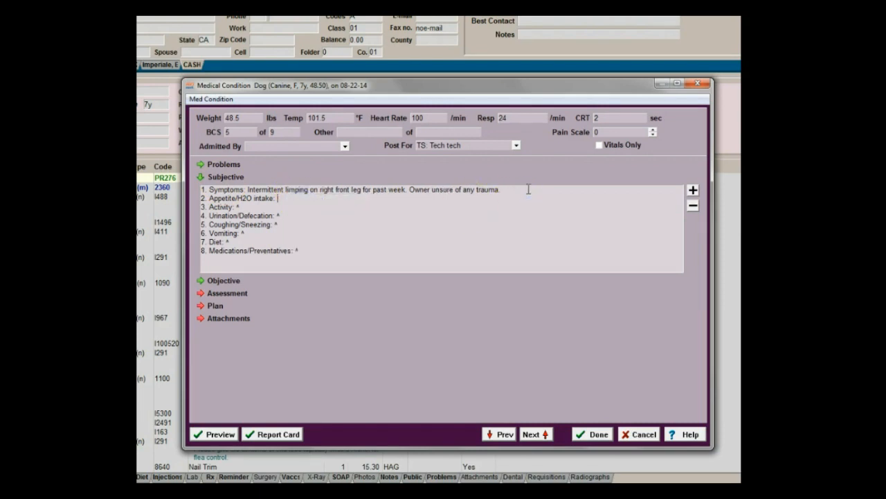
Step: Record appetite/H2O intake and urination/defecation as Normal, activity as "O is keeping p restricted to kennel", and coughing/sneezing and vomiting as No
type("Normal")
key("Tab")
type("O is keeping p restrict")
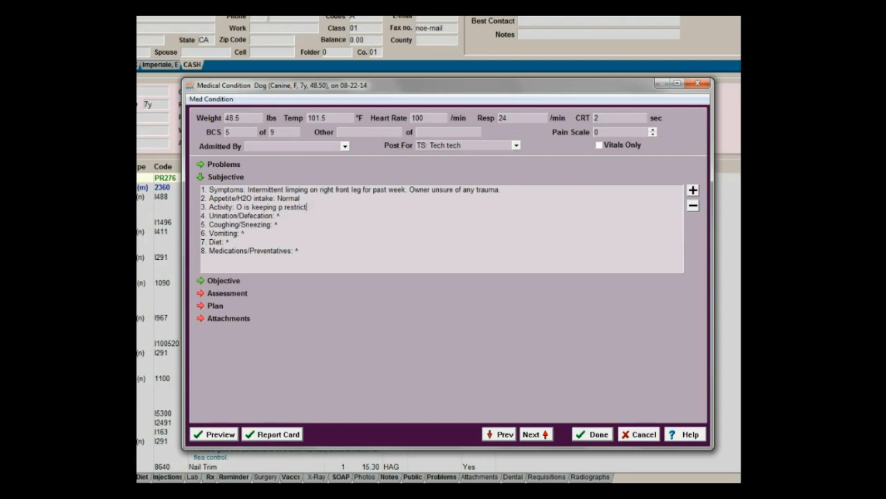
type("ed to kennel")
key("Tab")
type("Normal")
type("No")
type("No")
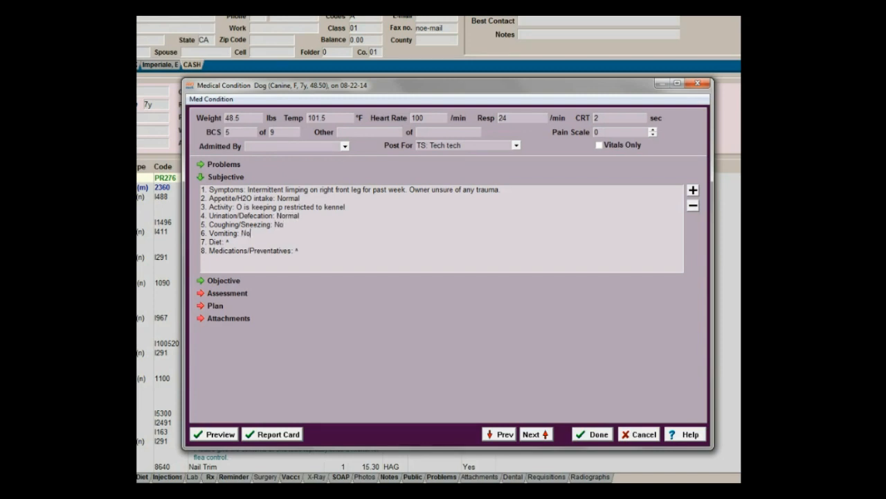
Step: Enter "Science Diet" as the diet and "O gave 81mg aspirin last night to help keep p comfortable." under Medications/Preventatives
type("Science D")
type("iet")
type("O gave")
type(" 81mg asp")
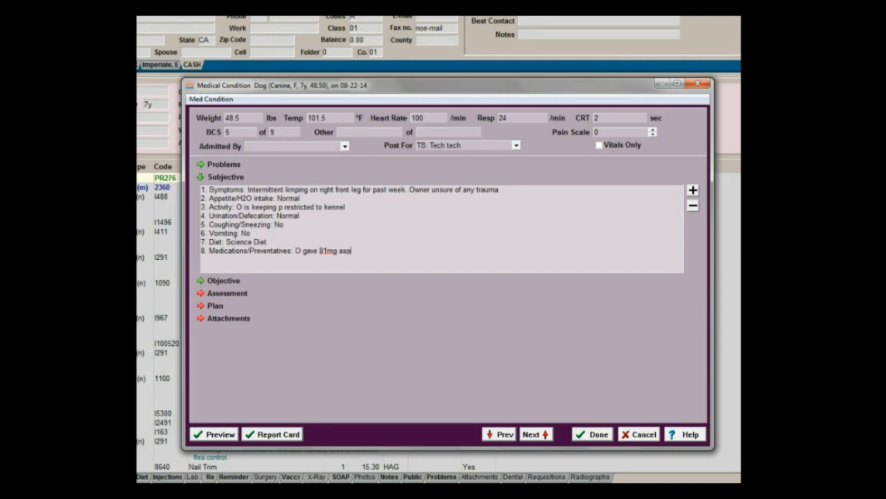
type("irin last night to help keep p cofortable.")
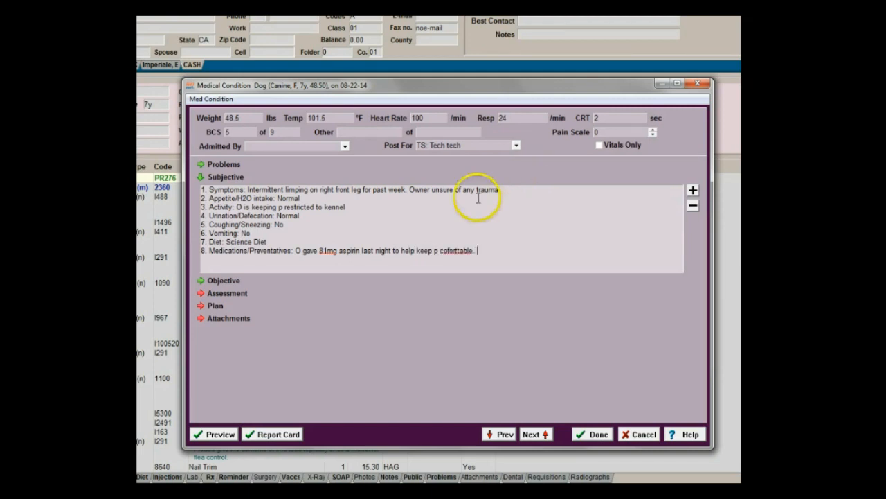
right_click(457, 251)
key("Escape")
left_click(463, 252)
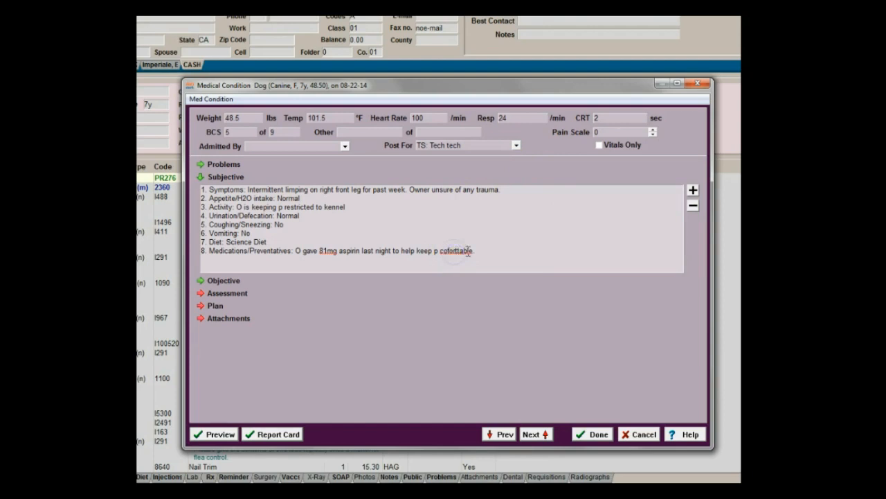
double_click(467, 252)
type("comfortable.")
left_click(514, 253)
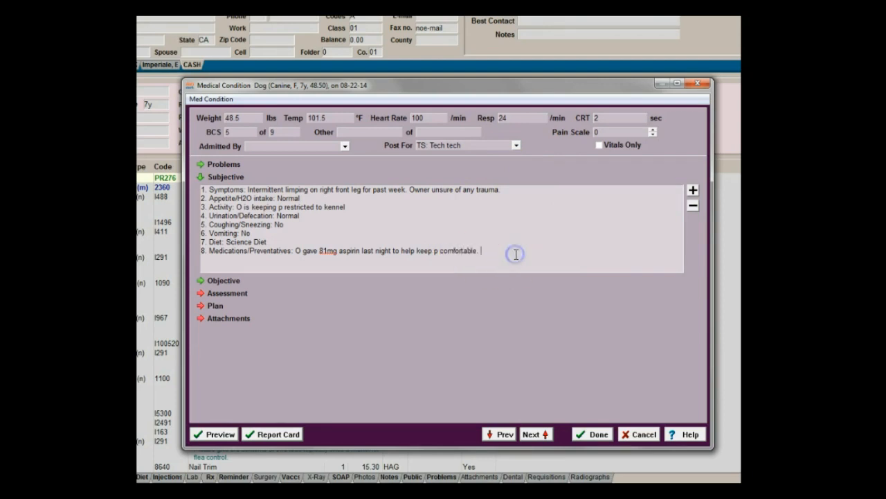
Step: Extend the medications line with "- seemed to help. Currently using Frontline and Heartgard" and add an initials and date-time stamp below it
key("BackSpace")
type("- seemed to help. Currently ")
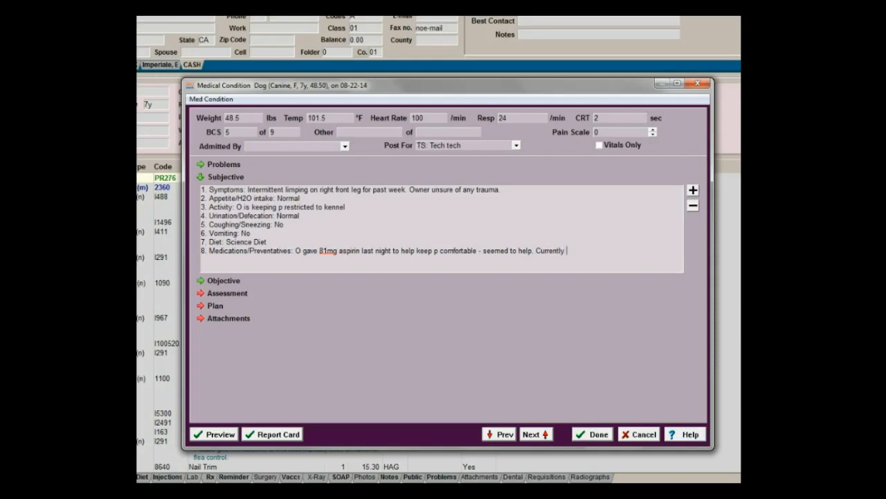
type("using Frontiline and Heartgard")
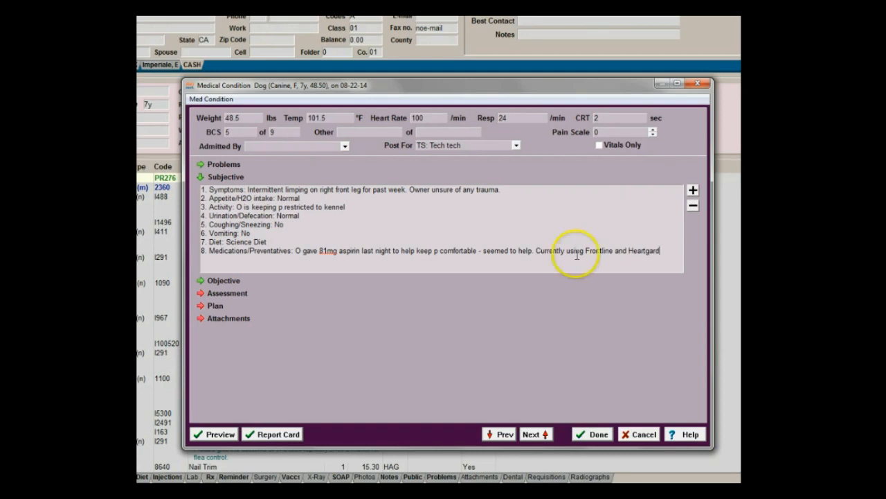
key("Return")
key("F5")
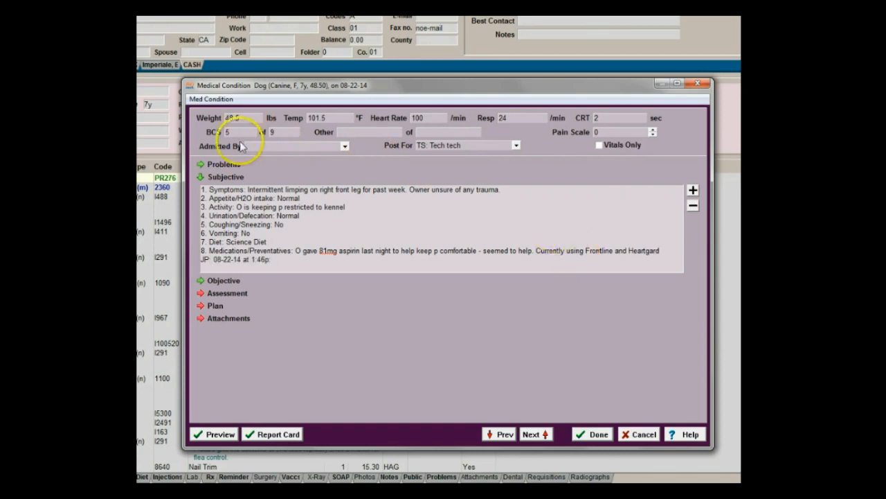
Step: Collapse Subjective, expand Objective and fill its notes with the normal exam template, from "BAR Good energy level" through "Locomotion: Normal"
left_click(200, 177)
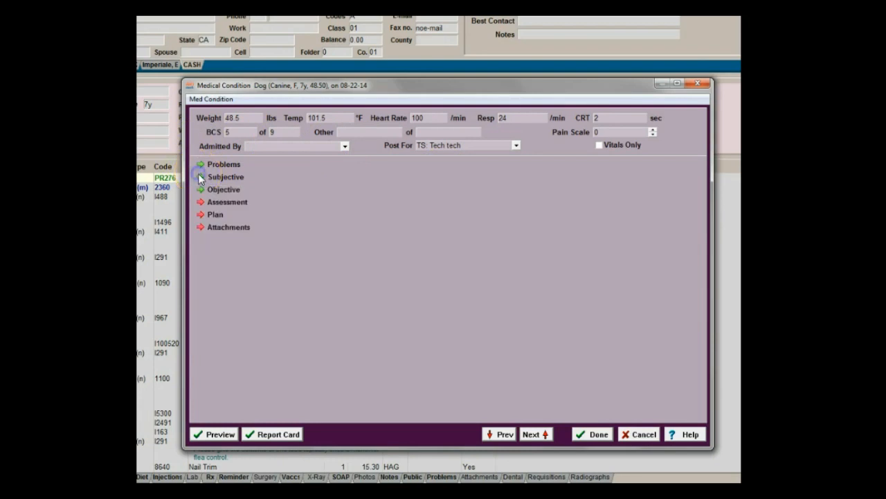
left_click(198, 188)
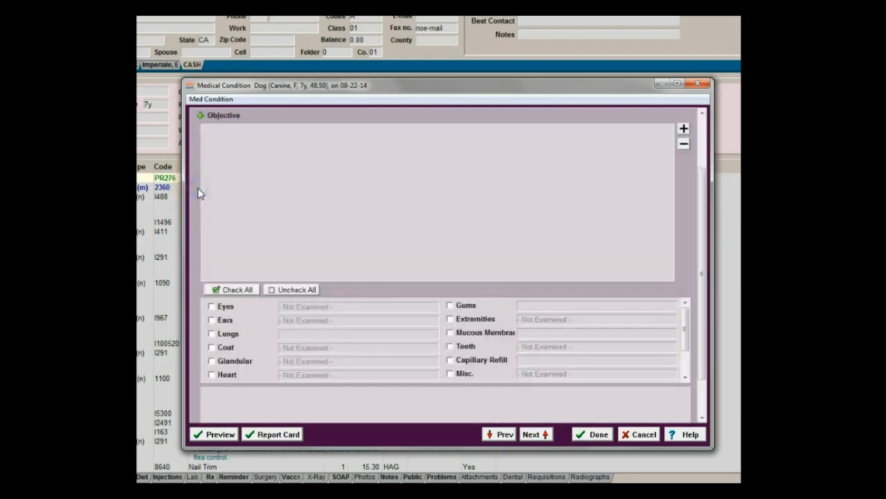
left_click(225, 187)
left_click(225, 189)
type("JKS")
key("shift+Home")
type("BAR Good energy level MM: Pink, CRT 1-2 sec. Normal hydration. Heart: Auscultated normal, no murmur detected. Lungs: Auscultated normal. Eyes: Normal. Pupils equal size, with normal direct and indirect PLR. Ears: Normal. Canals clean, tympanic membranes normal. No foreign bodies seen. Nose: Normal. Teeth and Gums: Clean, no gingivitis Abdomen: Normal palpation. No pain or palpable masses. Lymph nodes: Palpate normal size Integument: Normal Extremities: Normal Locomotion: Normal JKS")
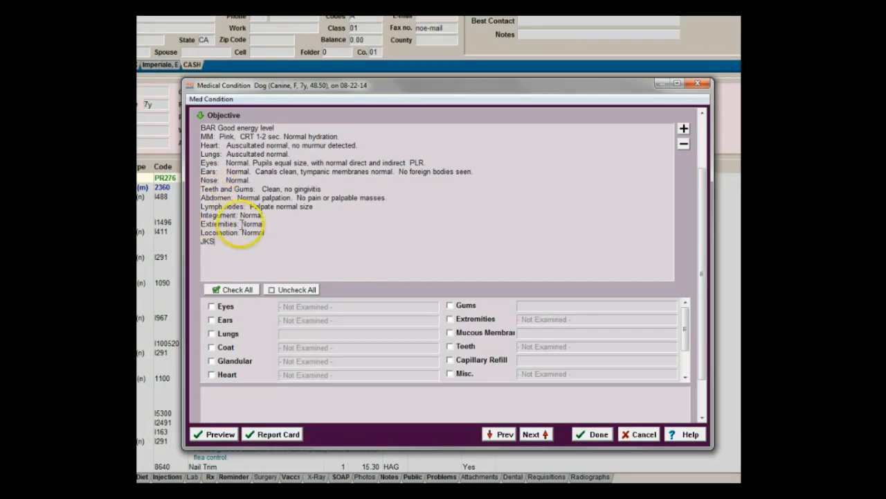
Step: Replace the Extremities finding in the Objective notes with "3-4 cm laceration on central pad. All else normal"
left_click_drag(239, 224, 266, 225)
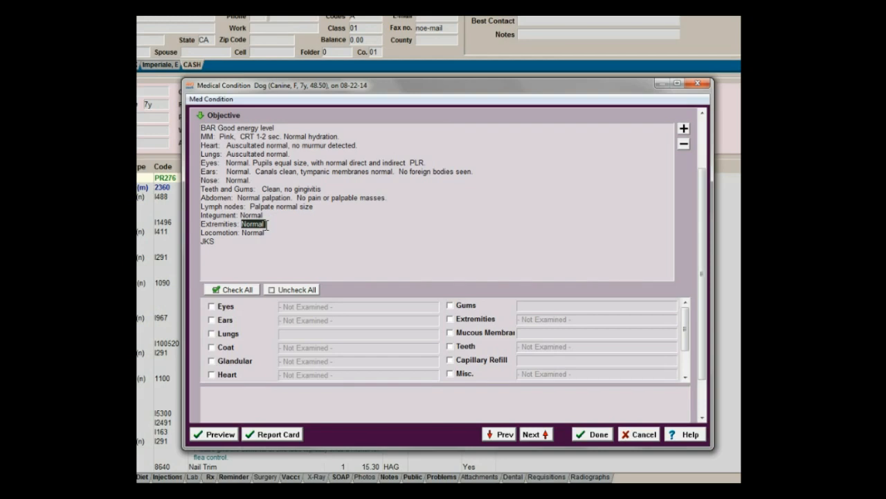
type("3-4 cm laceration on")
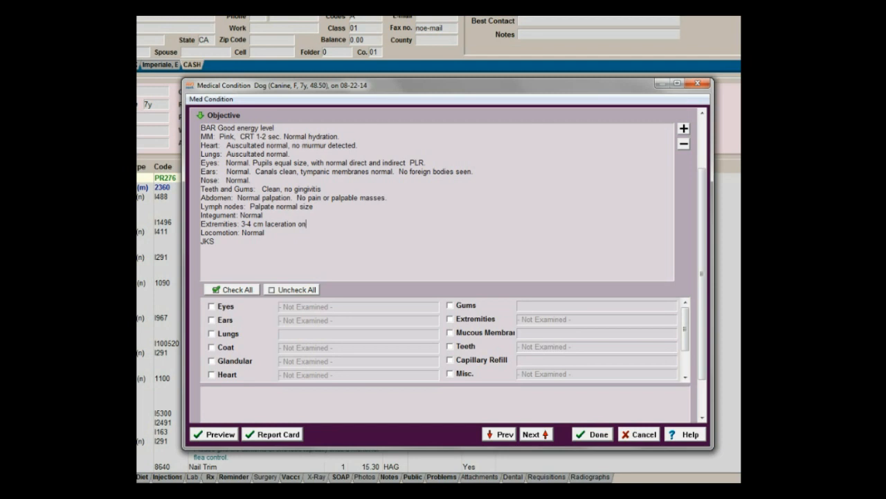
type(" central pad")
type("  All else normal")
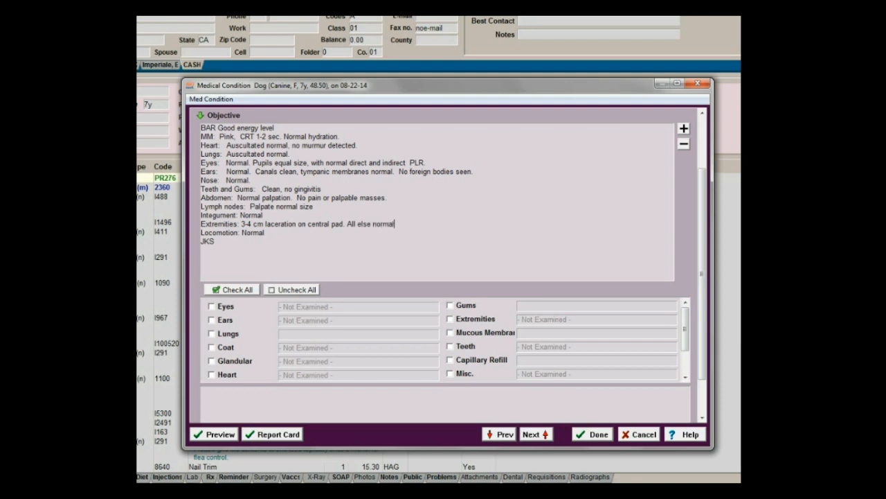
Step: Replace the Locomotion finding in the Objective notes with "Appreciated limp on right front"
left_click(265, 232)
key("BackSpace")
key("BackSpace")
key("BackSpace")
key("BackSpace")
key("BackSpace")
key("BackSpace")
scroll(263, 306, "up", 3)
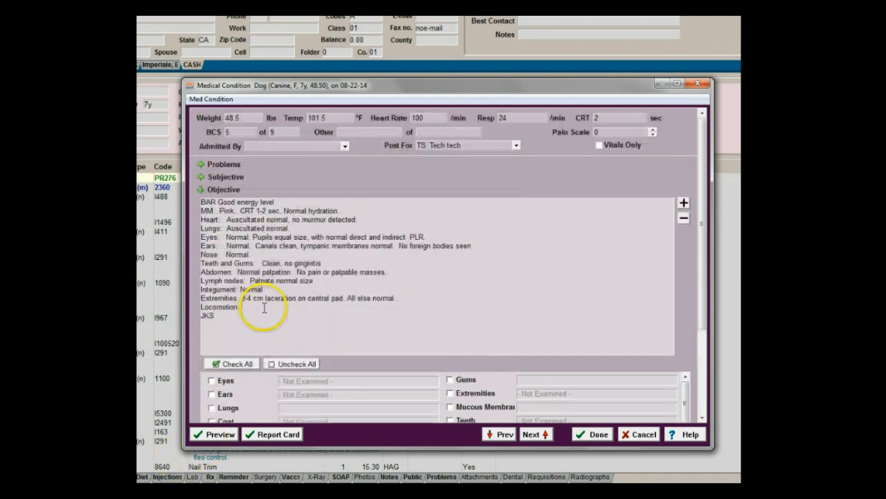
type("Appreciated limp on right front")
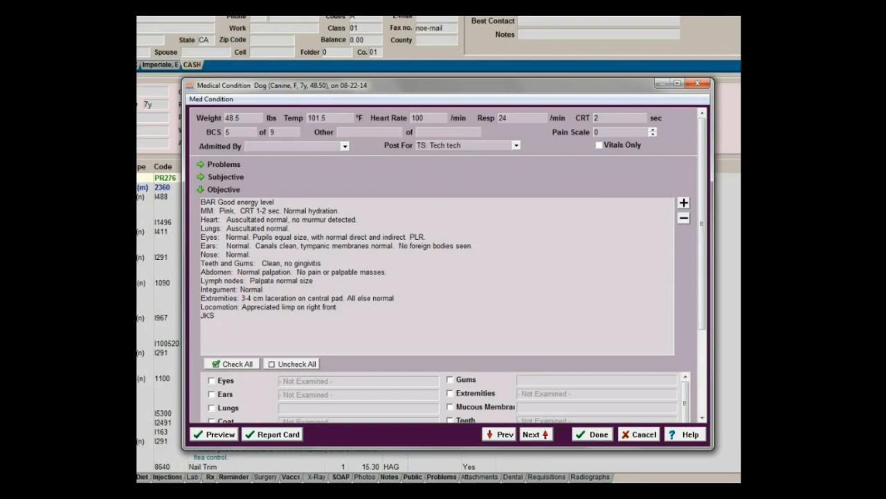
Step: Collapse Objective, expand Assessment and add LACERATION* as a diagnosis, searching the diagnosis list for "LACER"
left_click(201, 189)
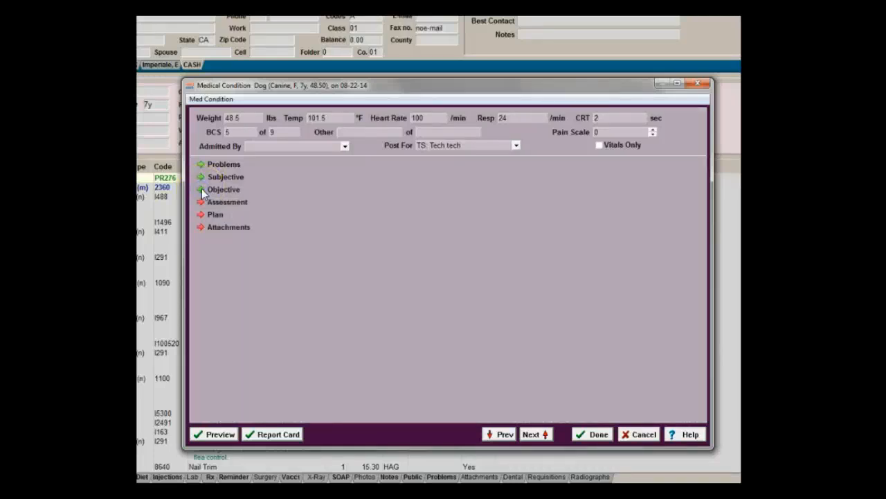
left_click(201, 201)
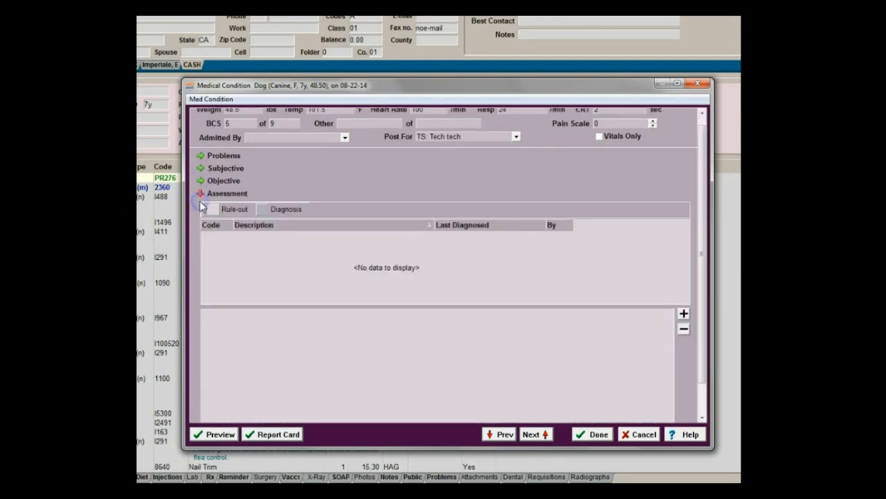
right_click(283, 252)
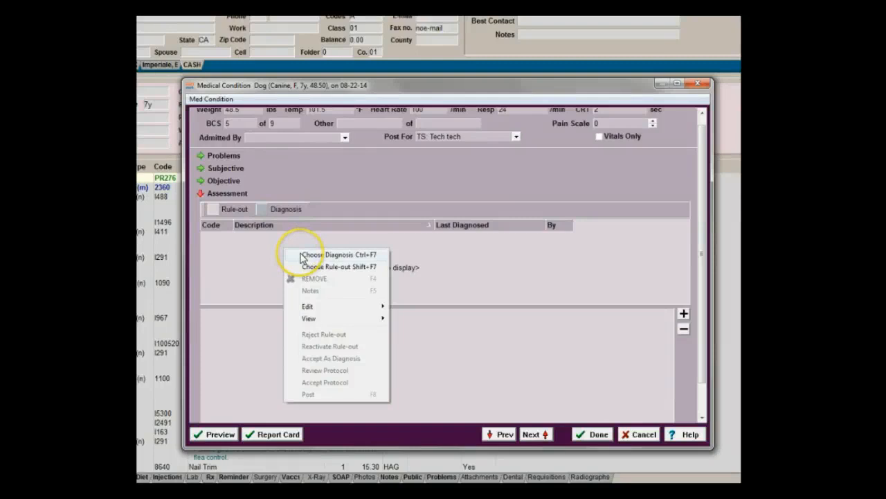
left_click(303, 254)
type("LA")
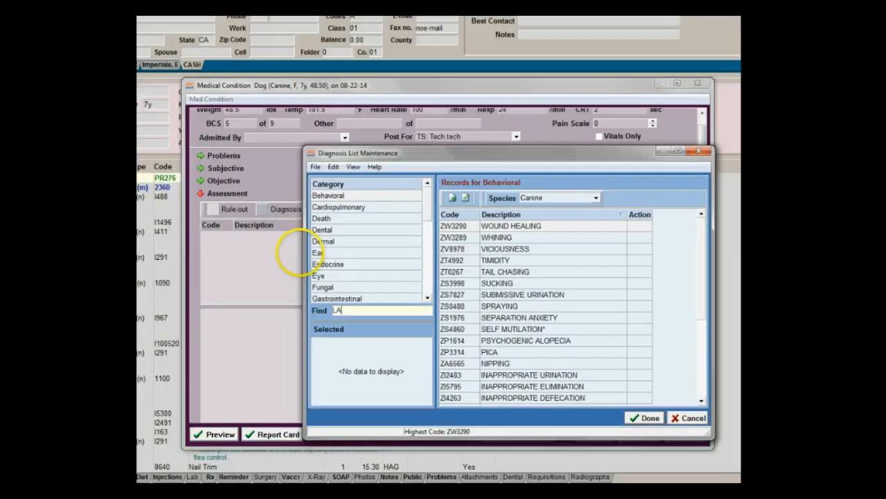
type("CER")
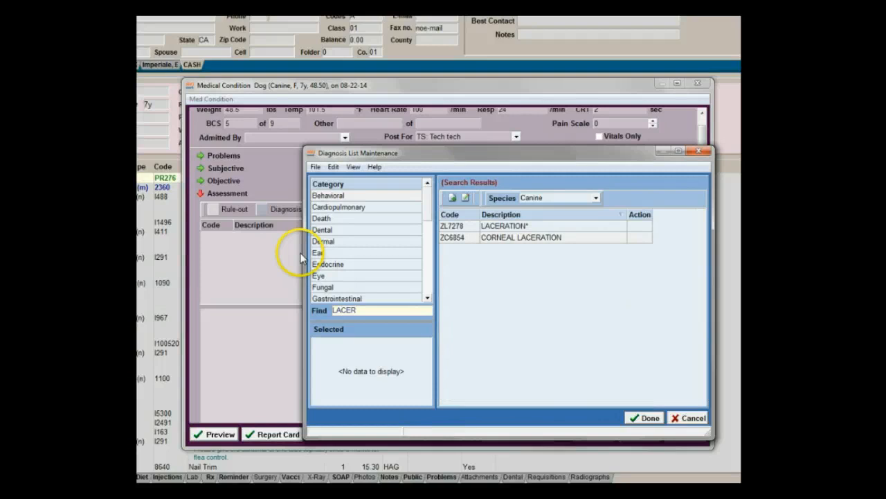
double_click(516, 229)
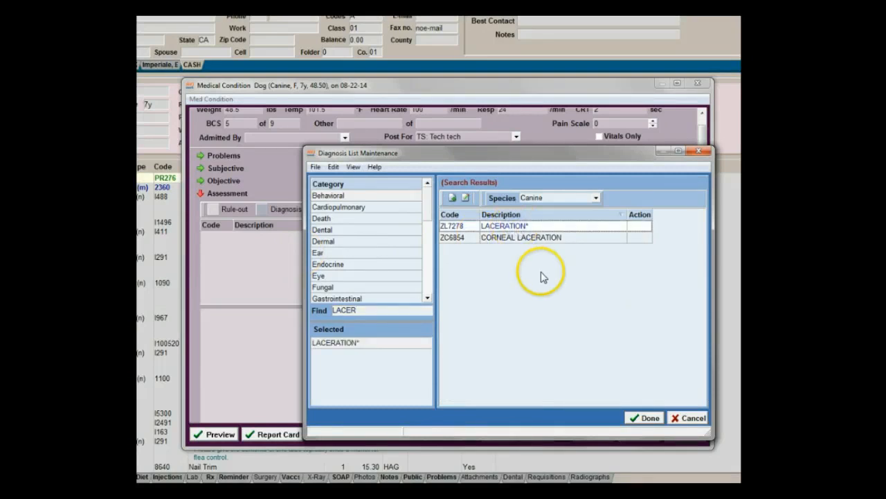
left_click(644, 418)
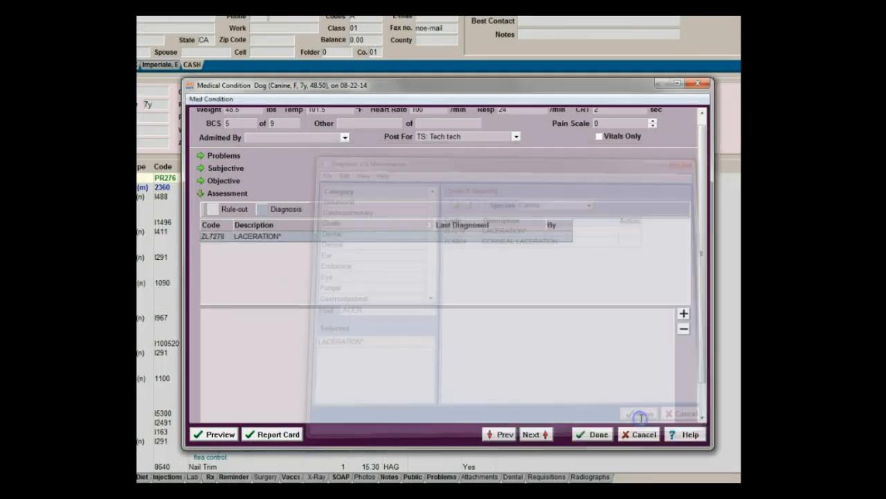
Step: Add FOREIGN BODY* to the Assessment as a rule-out, searching the diagnosis list for "FORE"
right_click(277, 254)
left_click(290, 273)
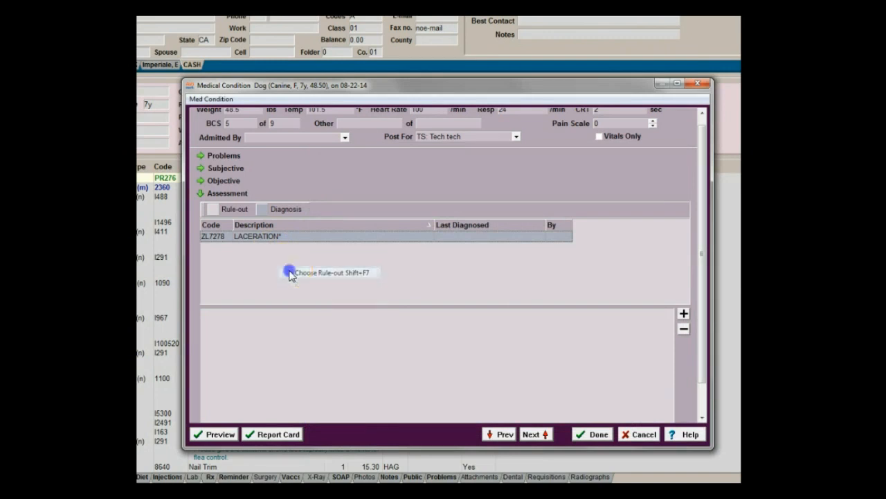
type("FORE")
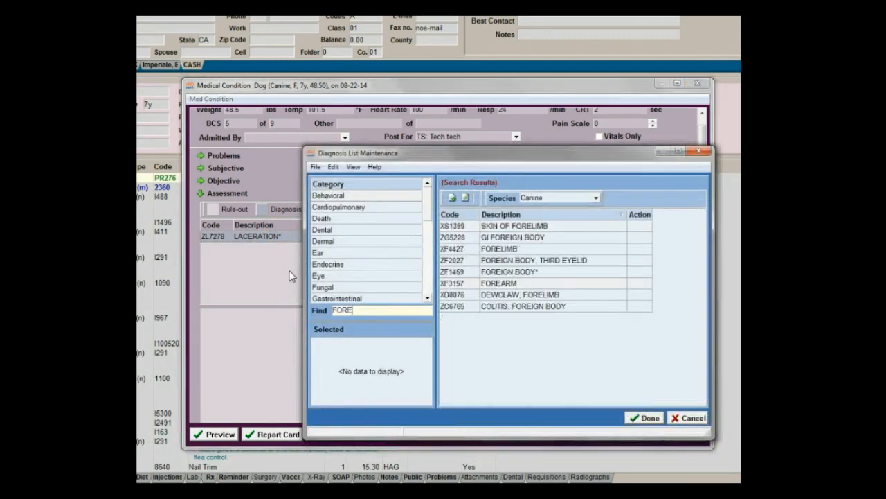
double_click(563, 271)
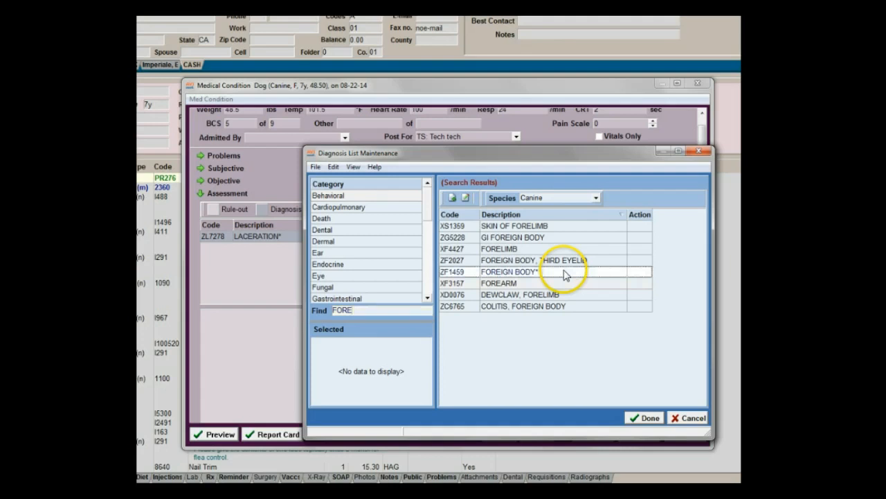
left_click(637, 418)
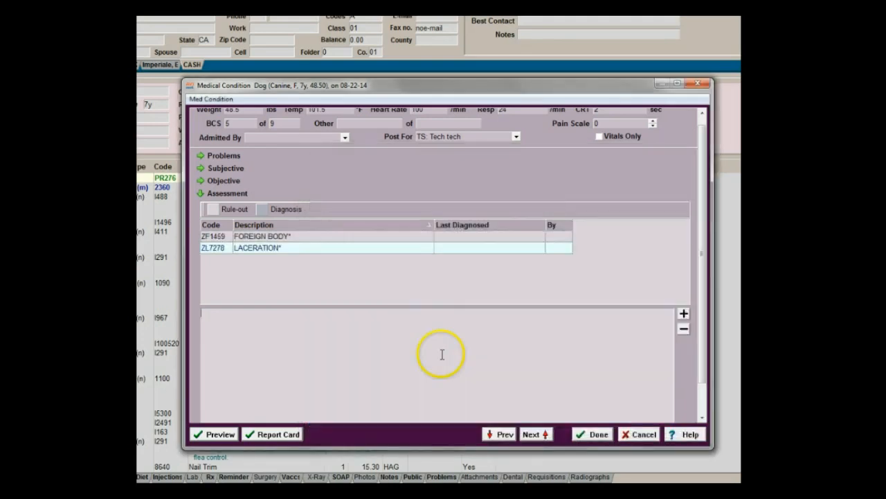
left_click(441, 353)
scroll(442, 354, "down", 1)
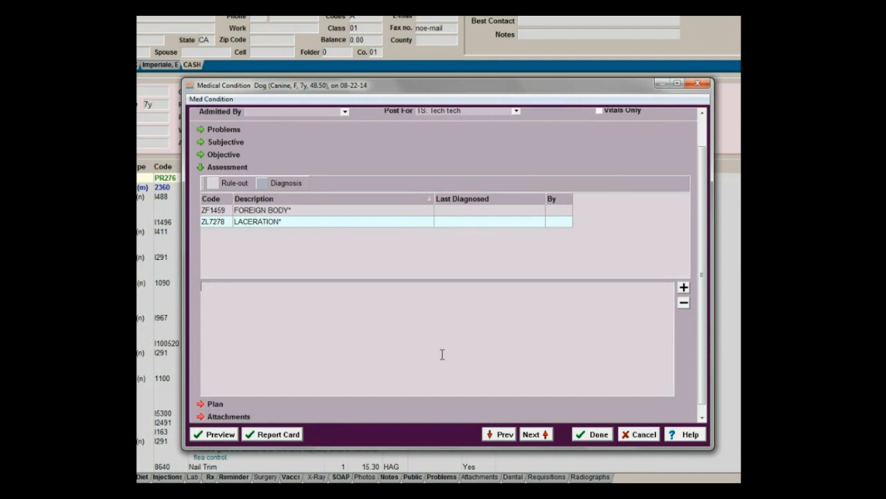
Step: Collapse Assessment, expand Plan and add a diagnostic entry with code 30990 for Treatment Time
left_click(200, 167)
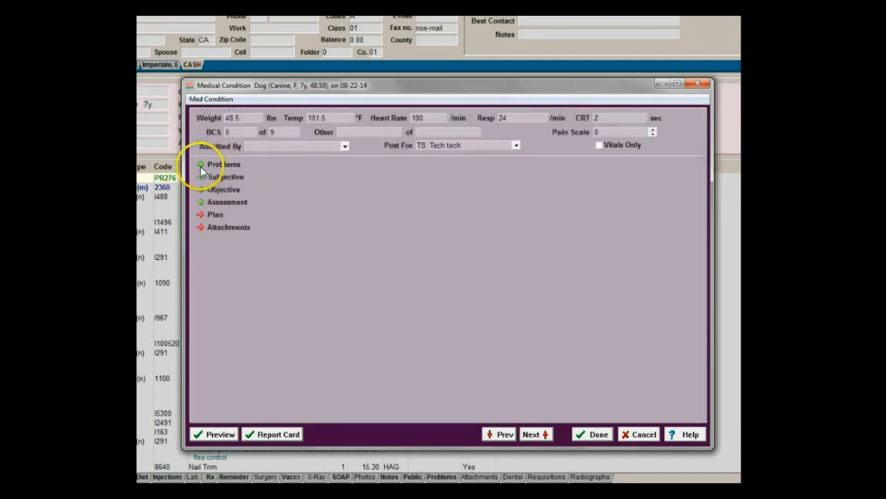
left_click(201, 216)
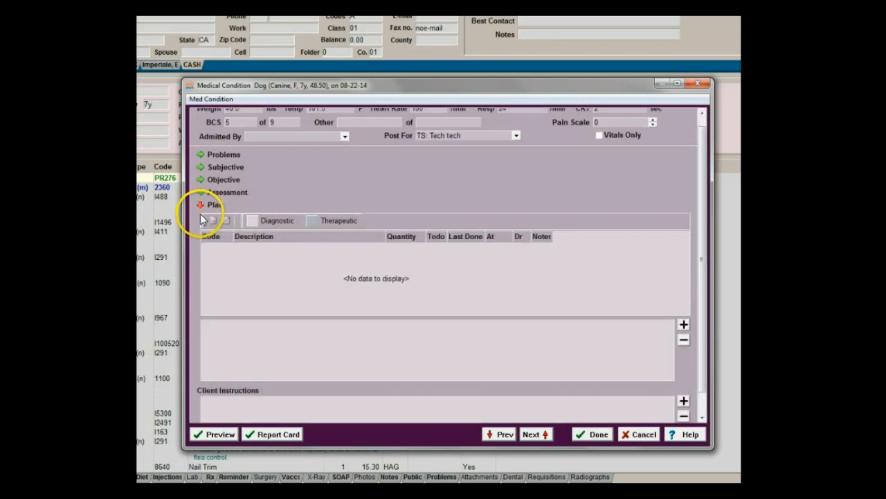
right_click(294, 261)
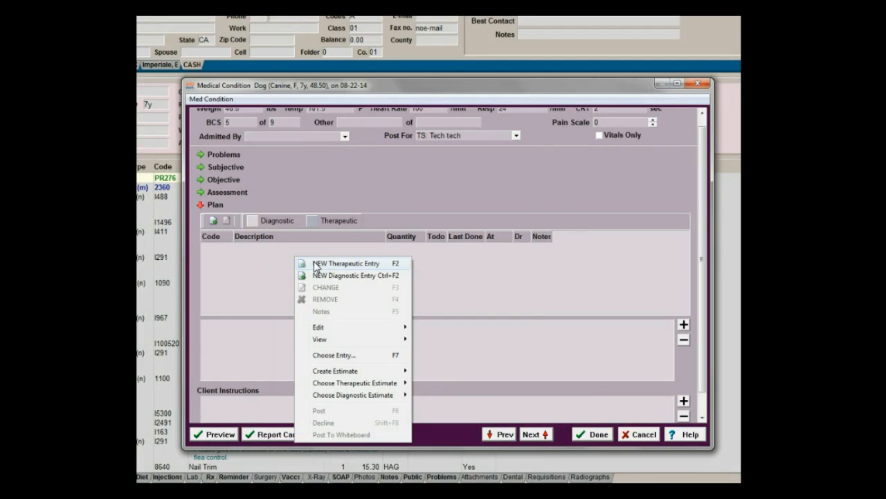
left_click(359, 276)
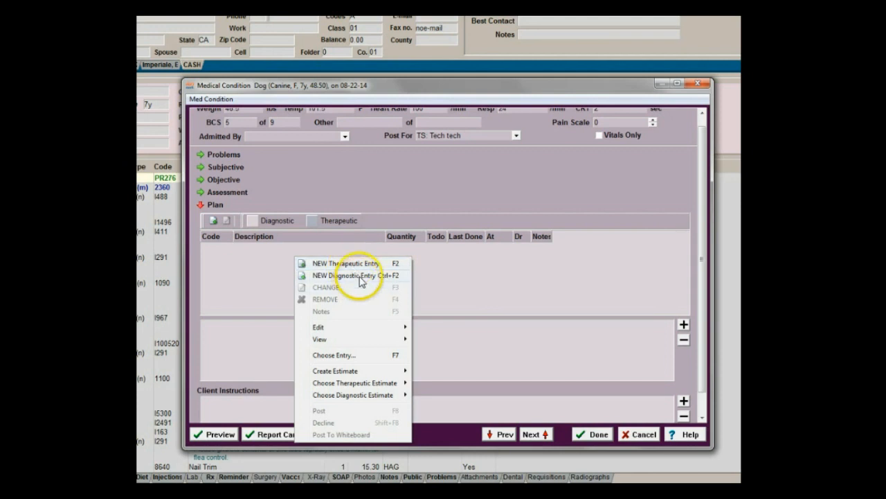
type("30990")
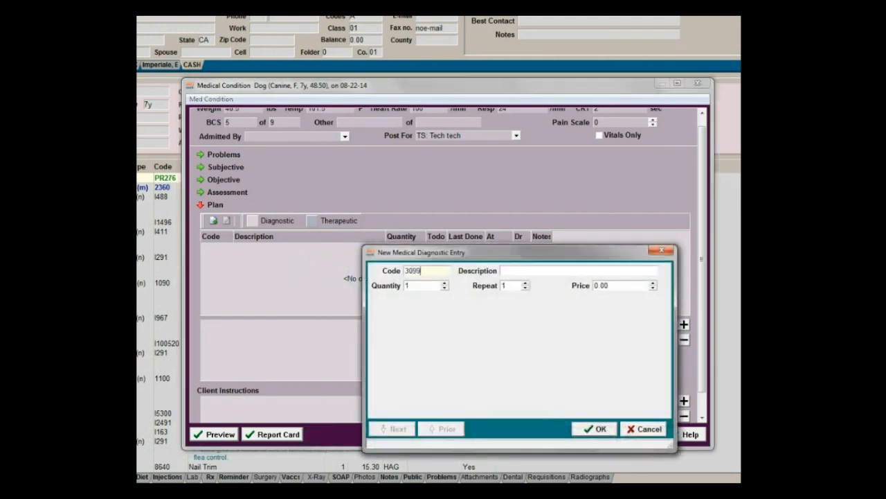
key("Tab")
key("Return")
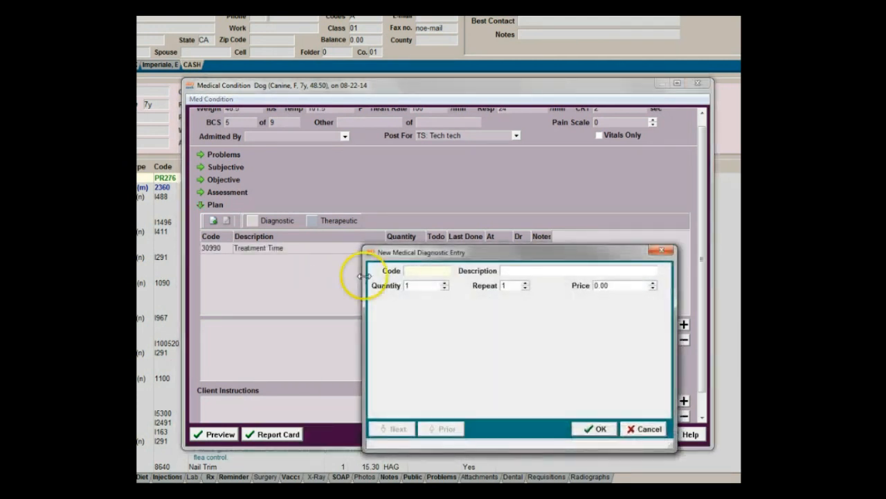
left_click(643, 430)
Step: Add a therapeutic entry to the Plan for Bandage Application (can)s, code 2050, found by searching descriptions for "banda"
right_click(278, 268)
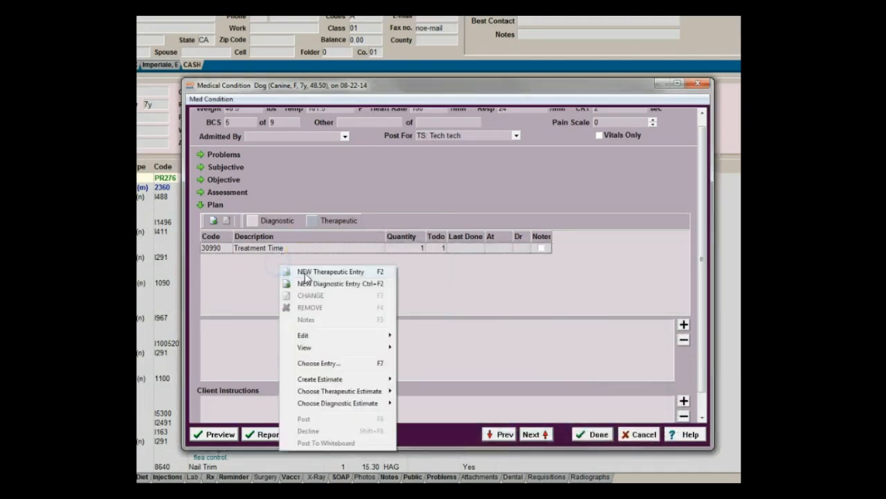
left_click(308, 272)
type("ba")
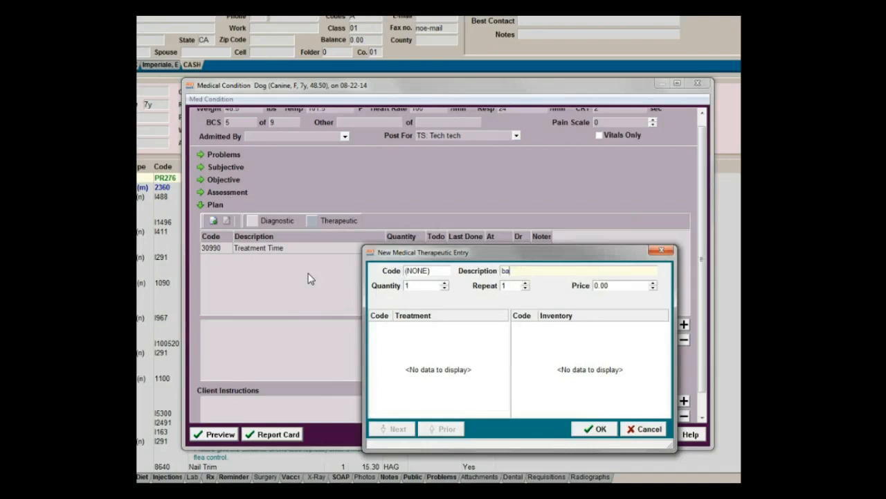
type("nda")
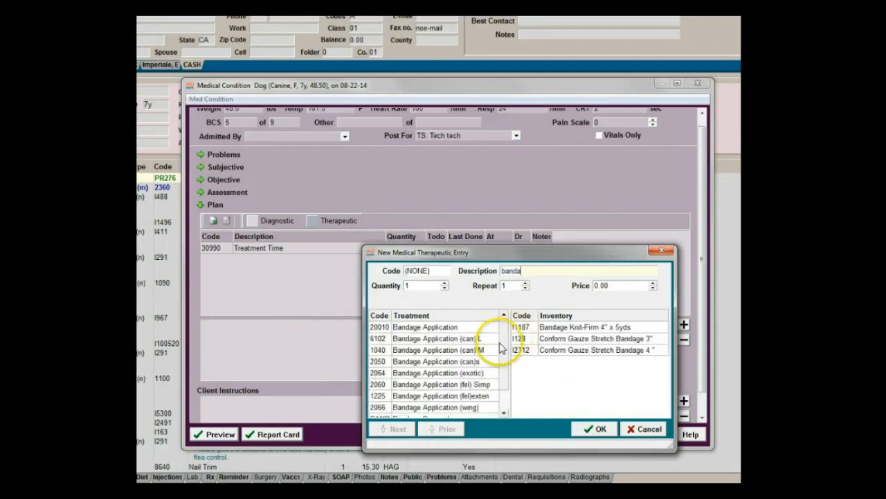
left_click(483, 362)
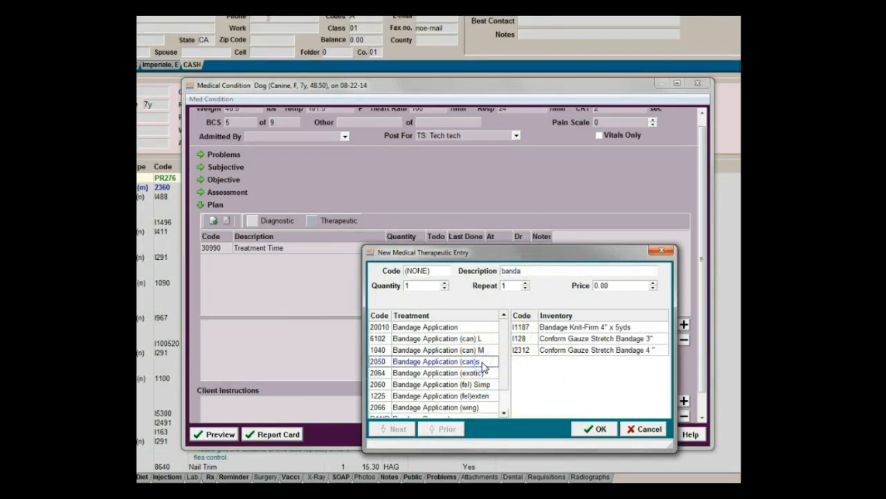
double_click(483, 362)
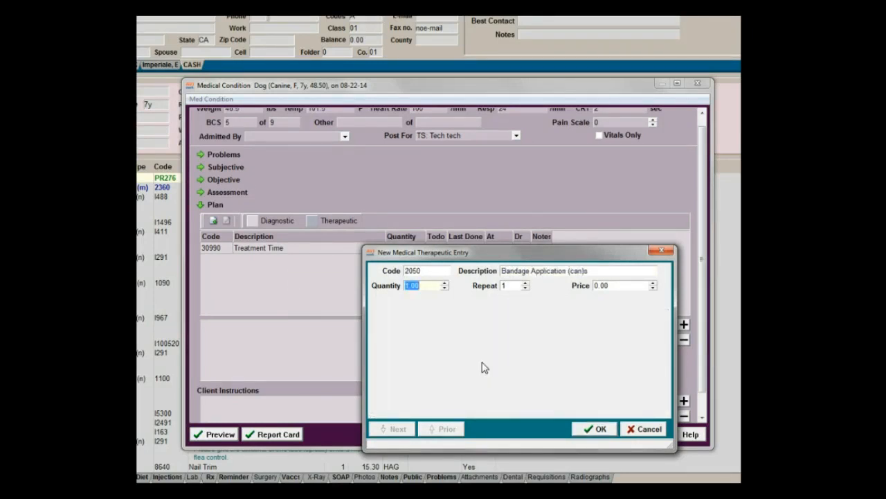
key("Return")
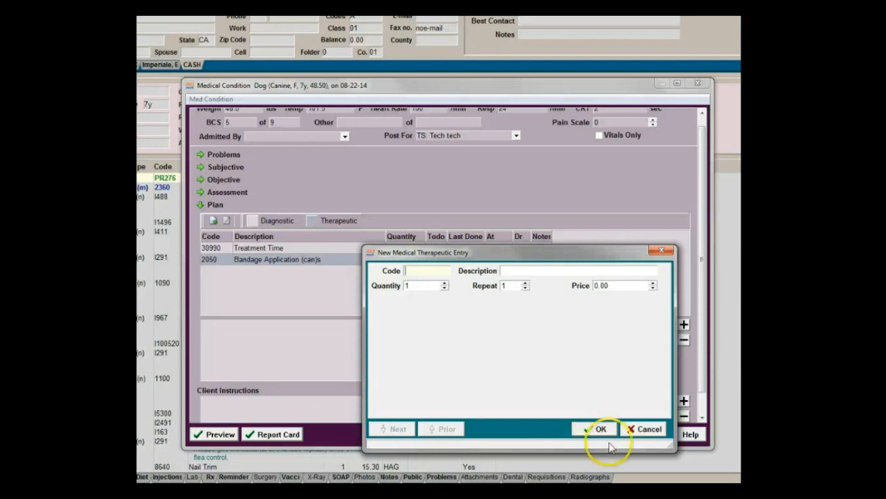
left_click(643, 428)
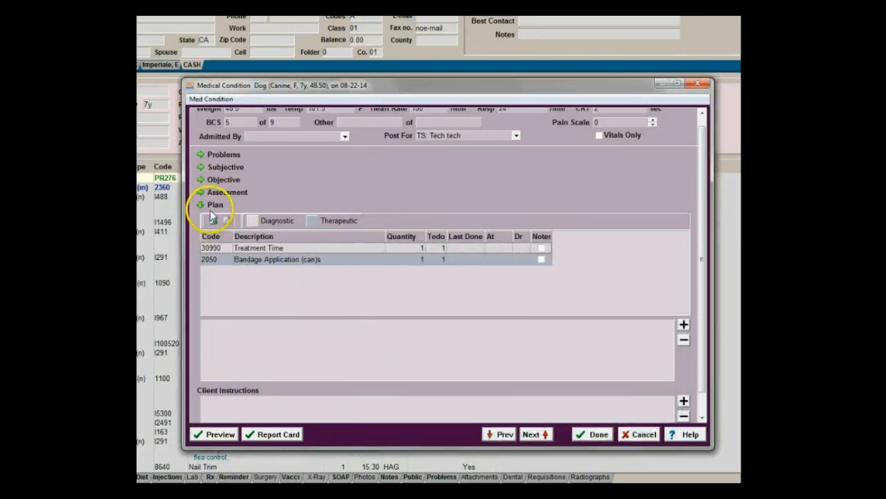
Step: Open the notes of the Treatment Time entry and write "Probed lacerated area with hemostats. No evidence of foreign body"
left_click(307, 248)
right_click(309, 248)
left_click(363, 306)
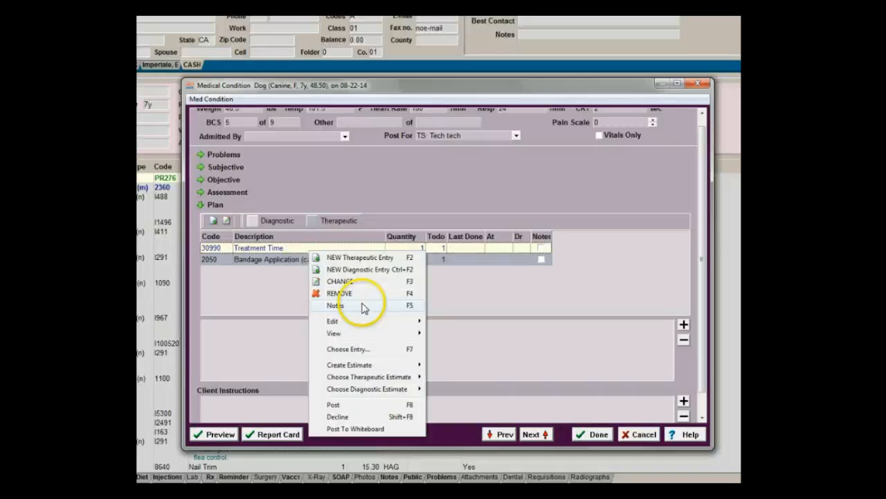
left_click(364, 306)
type("Probe")
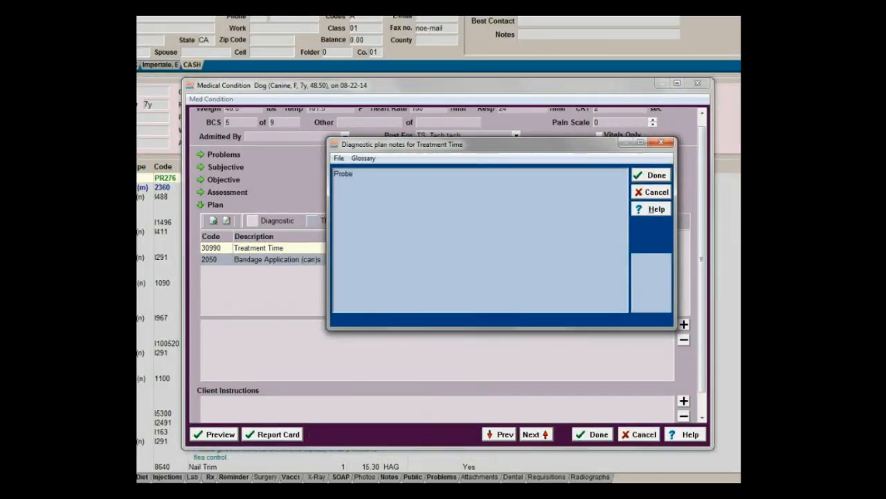
type("d")
type("lacerated area with hemostats")
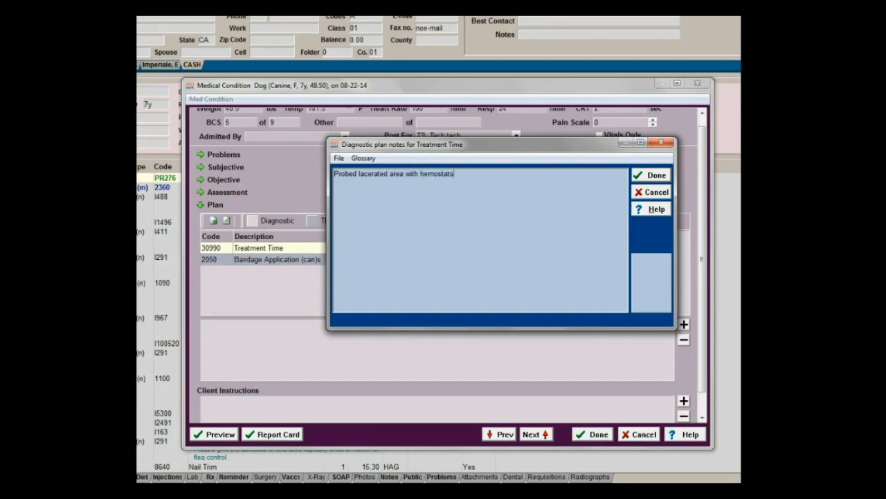
type(". No fevidence of foreign body")
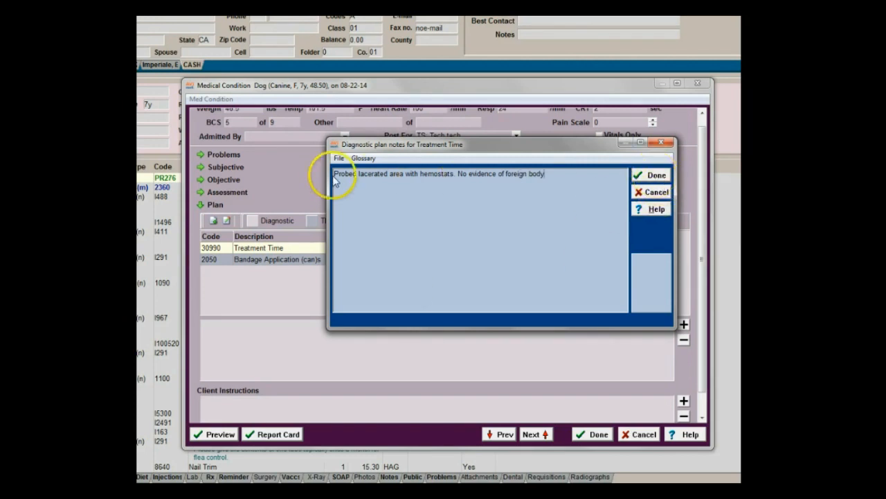
Step: Complete the Treatment Time note with "Clipped and cleaned lacerated area with dilute betadine solution.", correcting the spelling of betadine, and save it
type(". C")
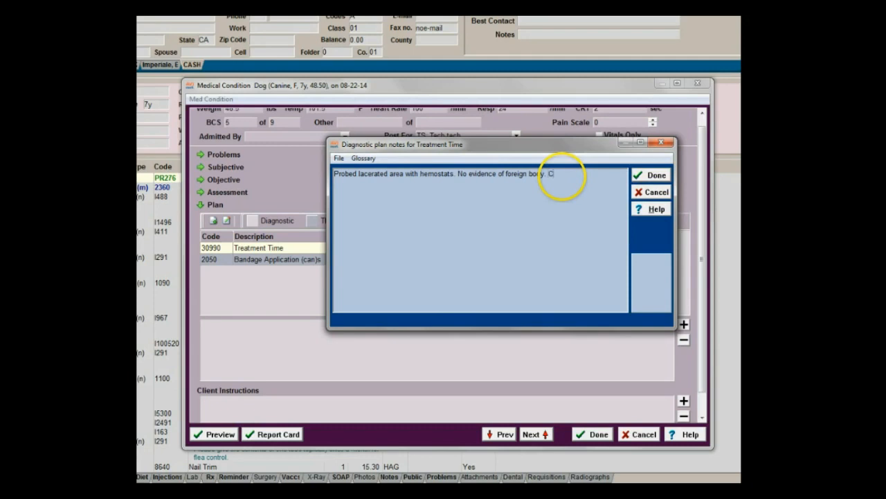
type("lipped and cleaned lacerated")
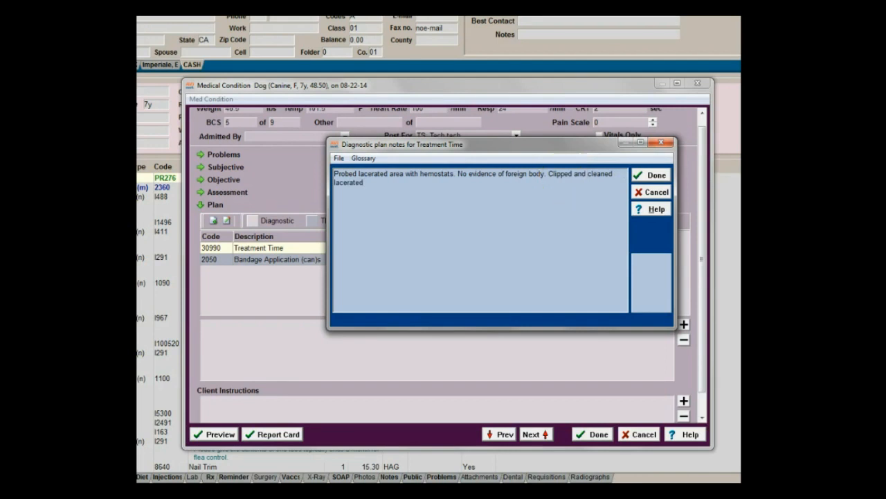
type(" area with dilute beatidine")
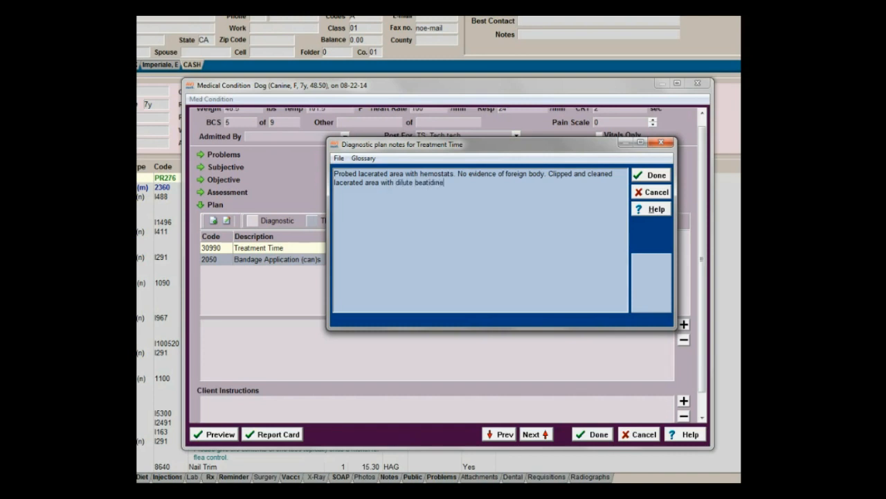
right_click(419, 184)
left_click(420, 184)
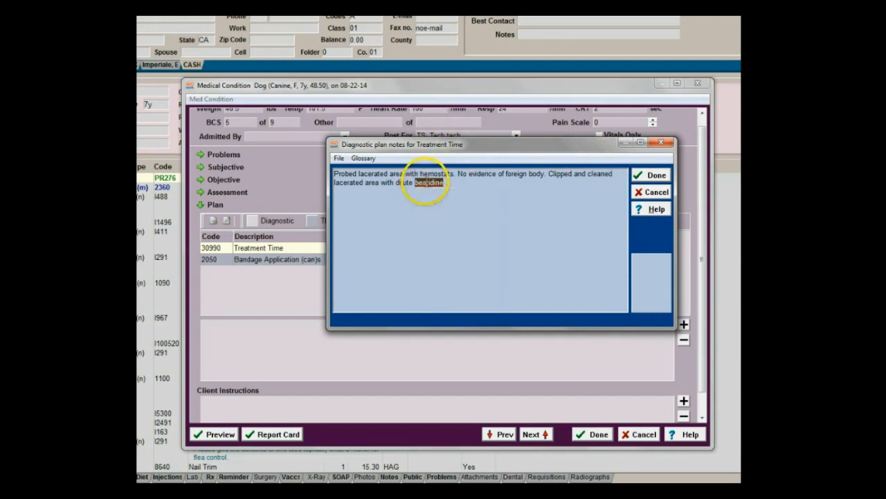
key("BackSpace")
key("BackSpace")
key("BackSpace")
key("BackSpace")
key("BackSpace")
key("BackSpace")
key("BackSpace")
key("BackSpace")
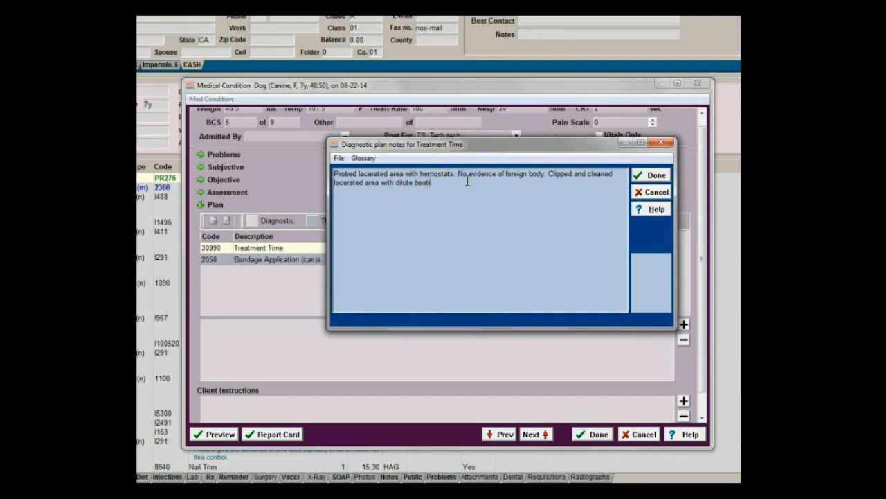
type("tadine")
key("BackSpace")
type("solution.")
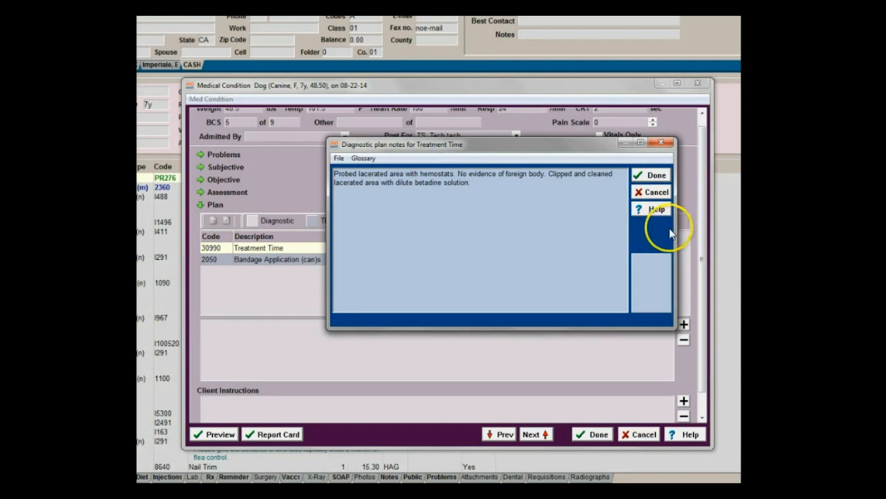
left_click(652, 175)
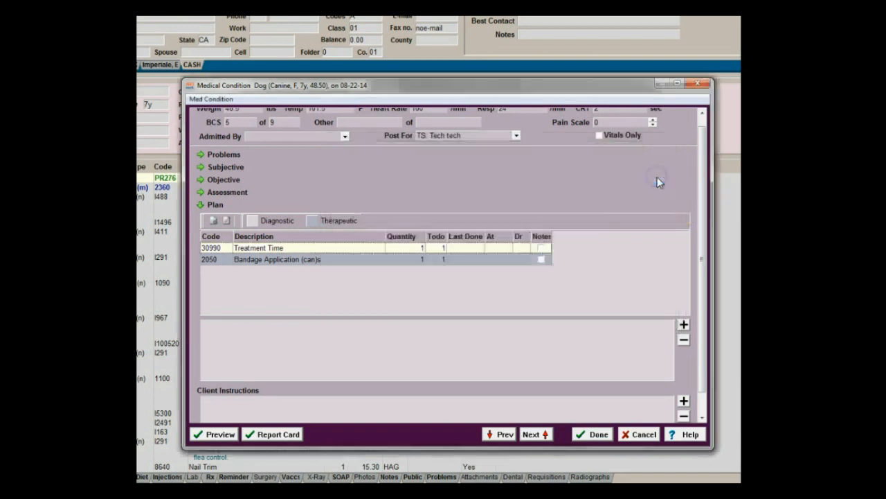
Step: Add the note "Applied light coat of thermazene to wound and lightly wrapped foot" to the Bandage Application (can)s entry and save it
right_click(316, 259)
left_click(352, 316)
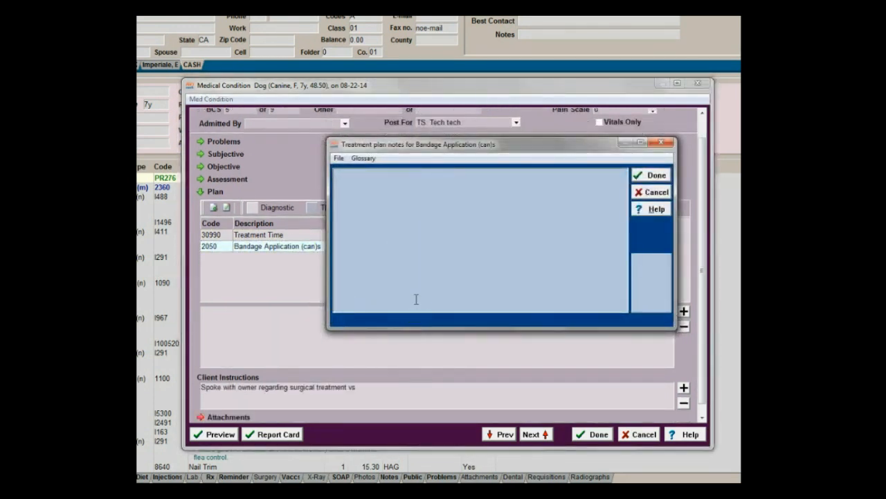
left_click(426, 272)
type("Applied ")
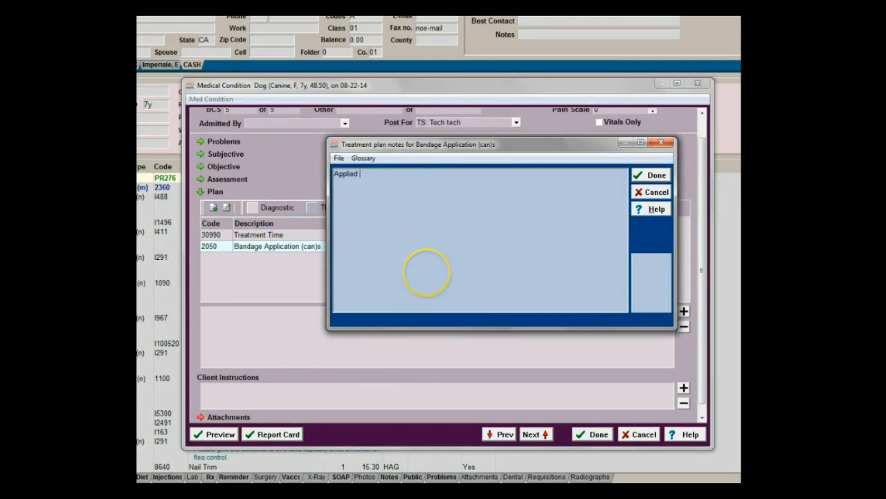
type("light coat of thermazene t")
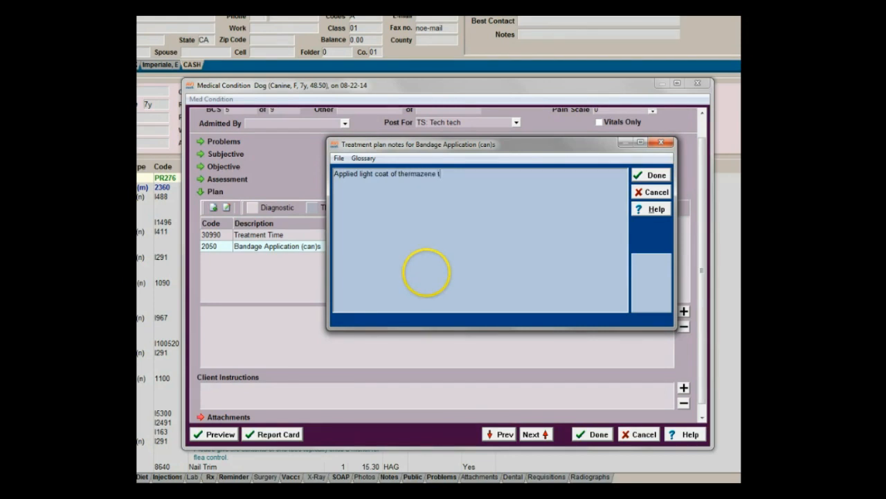
type("o wound and")
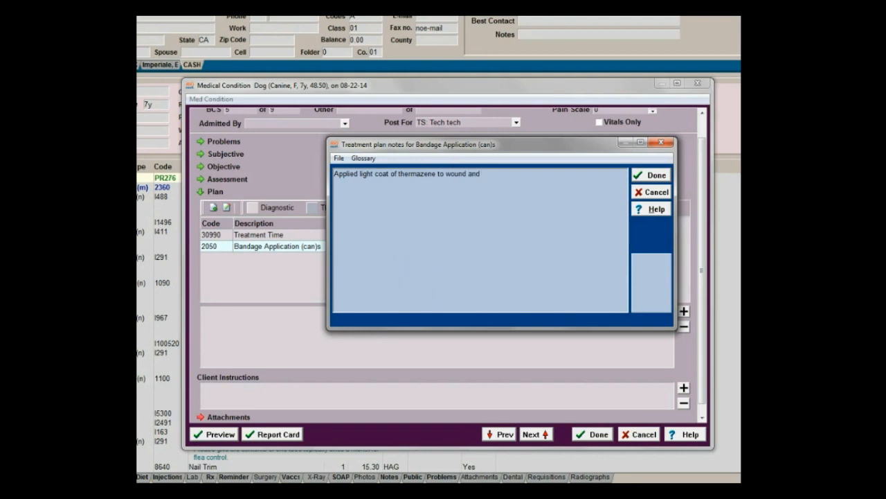
type(" lightly wrapped foot")
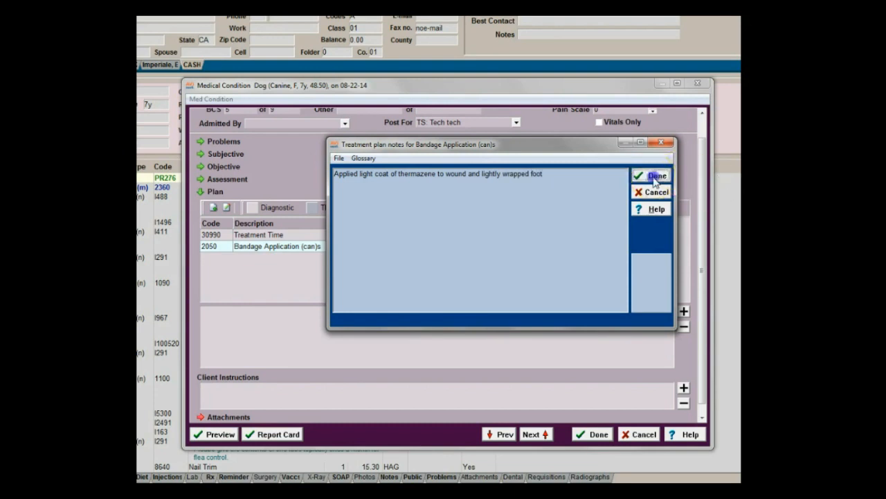
left_click(655, 177)
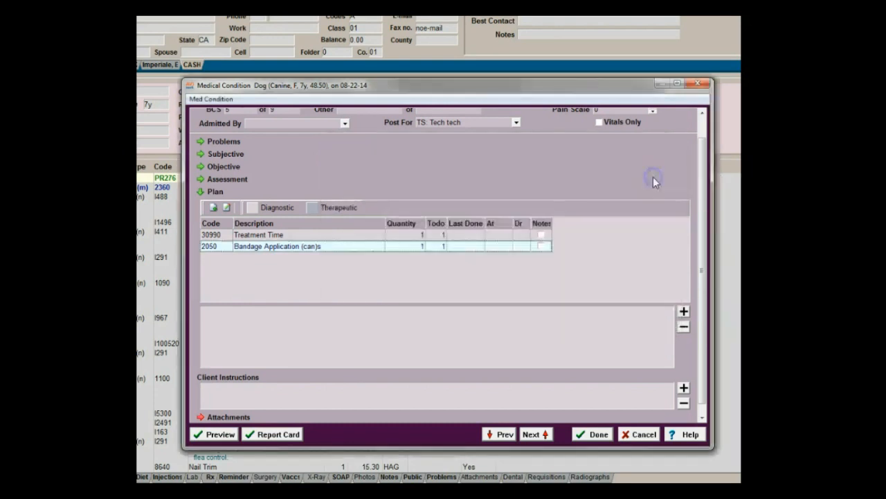
Step: Begin the Client Instructions with "Spoke with owner regarding surgical repair vs conservative treatment. Due to financial" followed by the word for constraints
left_click(253, 345)
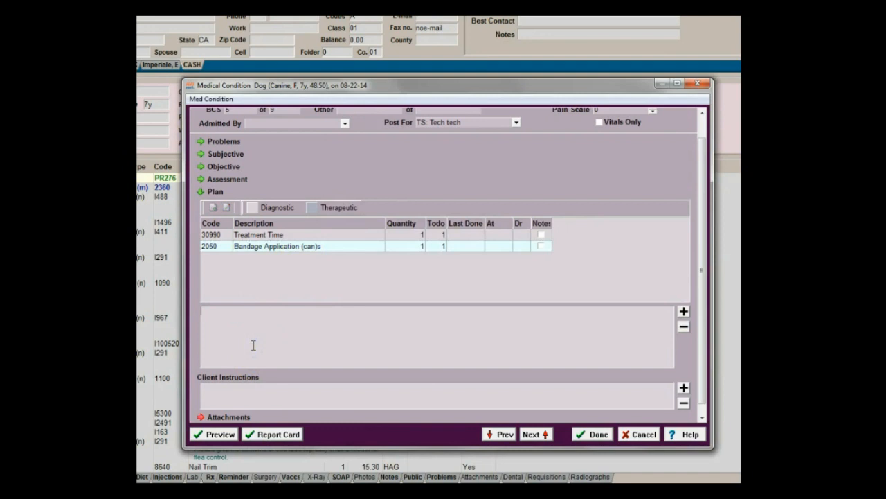
left_click(246, 393)
right_click(245, 392)
left_click(236, 396)
type("Spoke with owner regarding ")
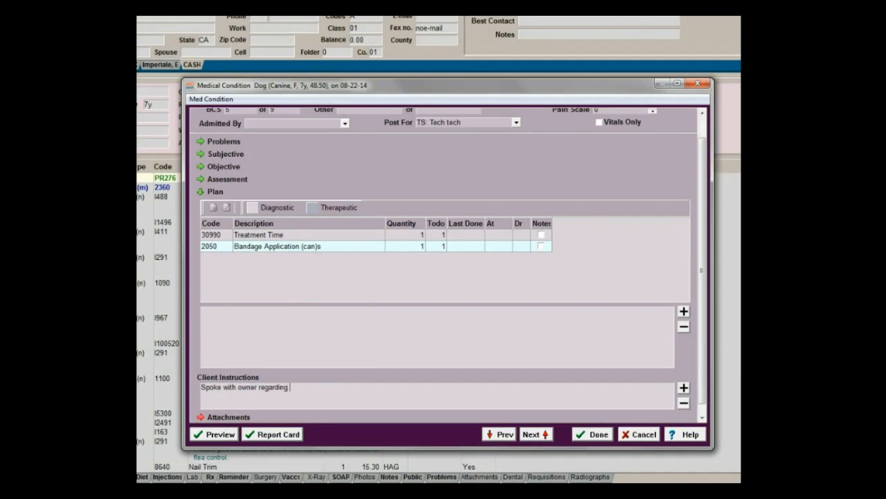
type("surgical repair vs conservat")
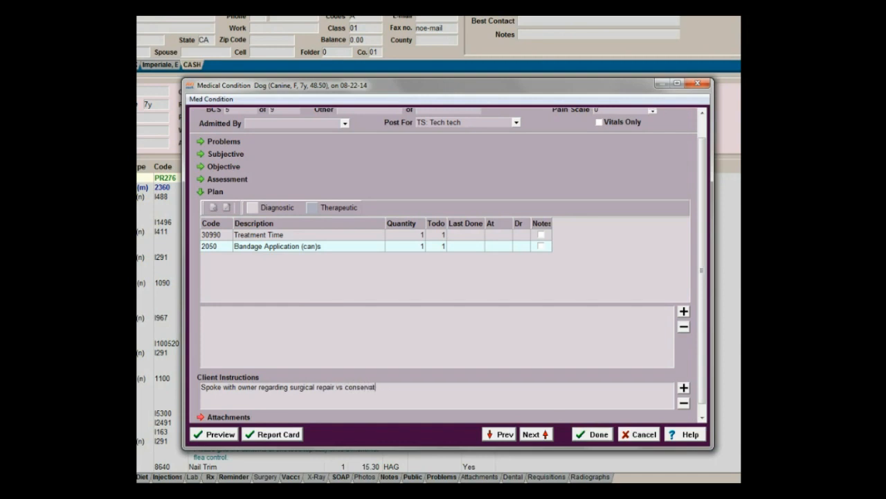
type("ive treatment. Due to financial")
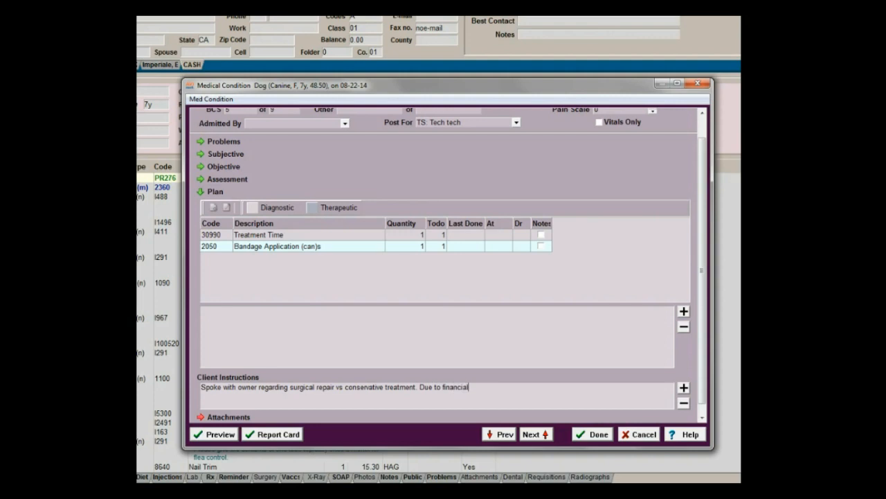
type(" constrints.")
Step: Correct the misspelled word to "constraints" using the spelling suggestion and continue the Client Instructions with ", o elects for bandaging the foot"
right_click(493, 388)
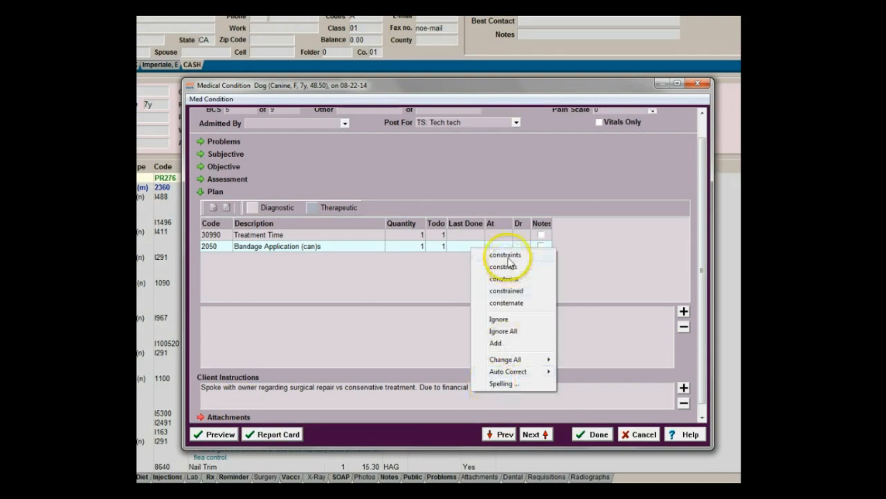
left_click(509, 253)
type(", o elects fo")
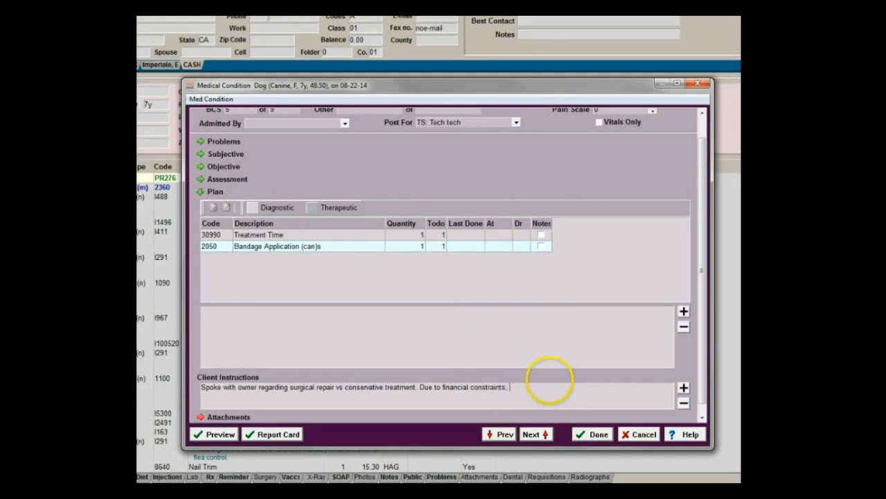
type("r bandaging the fo")
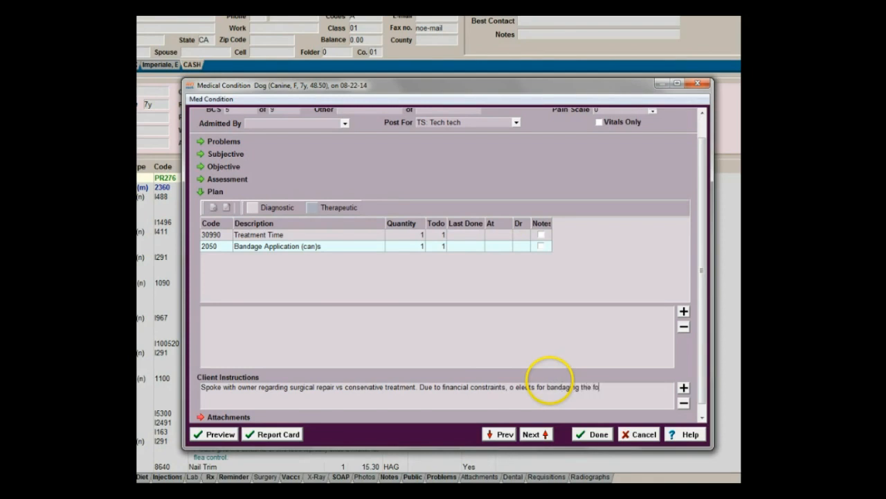
type("ot")
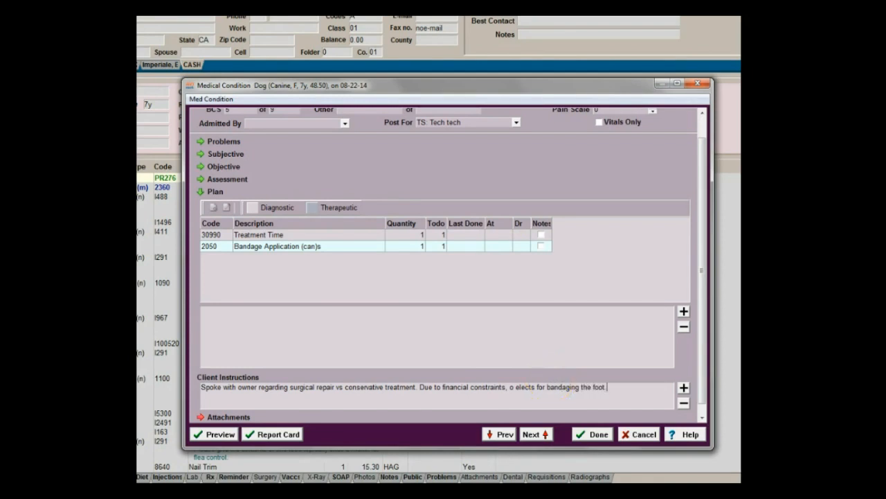
Step: Add to Client Instructions that the owner should change the bandage every 2-3 days and return for foul odors or tissue color changes, fixing "bandage"
type(". Tio")
key("BackSpace")
type("old o ")
type("to change ba")
type("cndage evert")
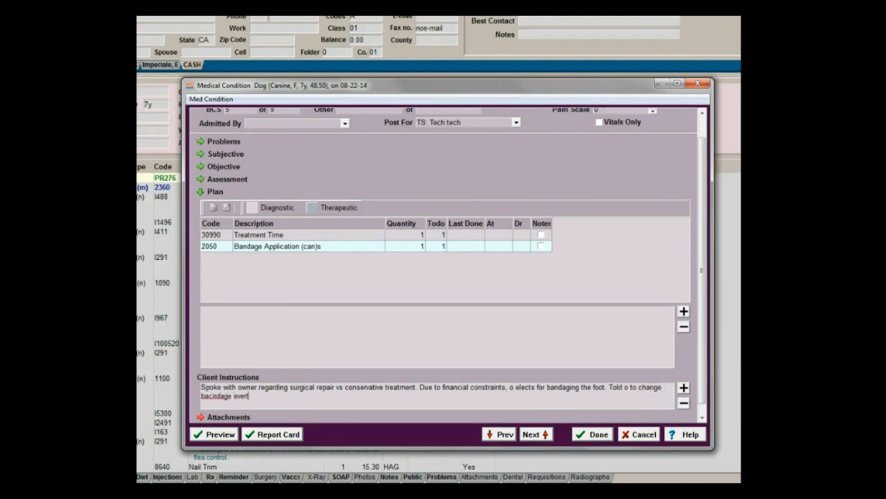
key("BackSpace")
type("y 3")
key("BackSpace")
type("2-3 days and bring p ba")
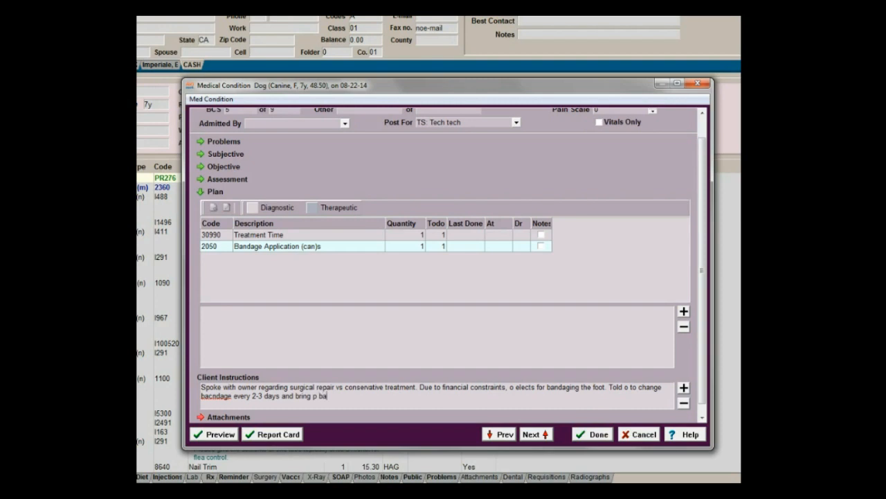
type("ck in if she notices any fo")
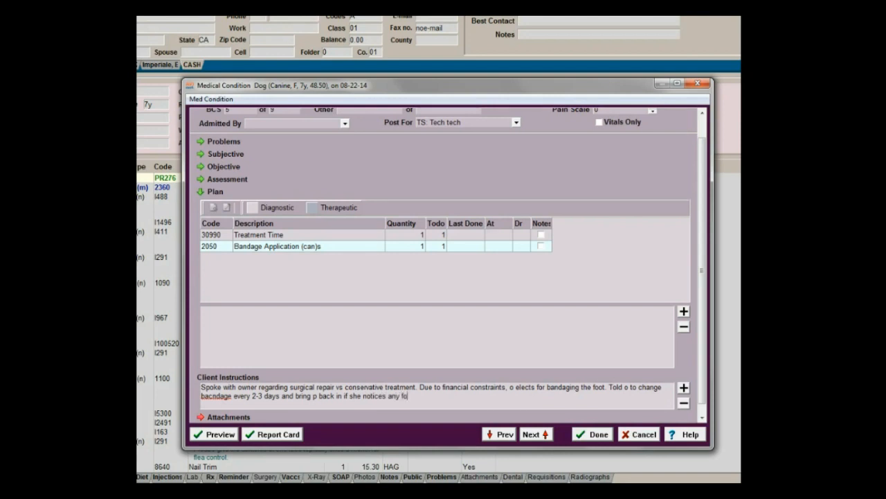
type("ul odors or color changes in ti")
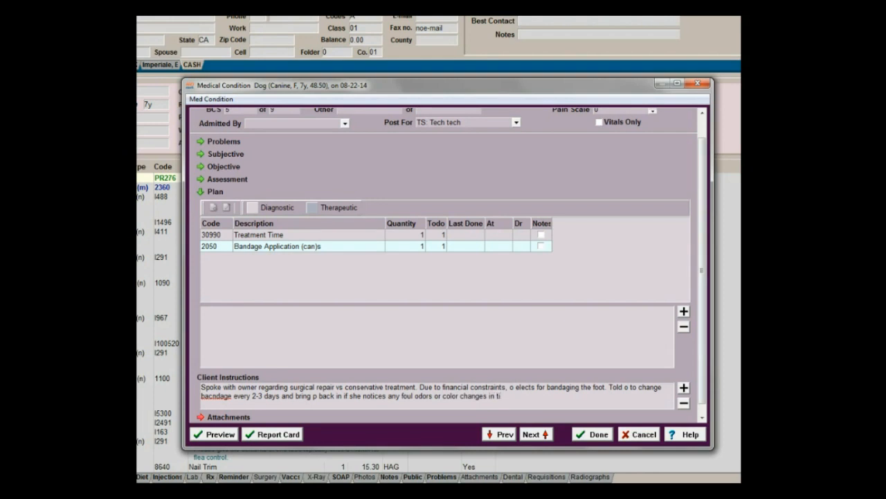
type("ssue.")
right_click(208, 396)
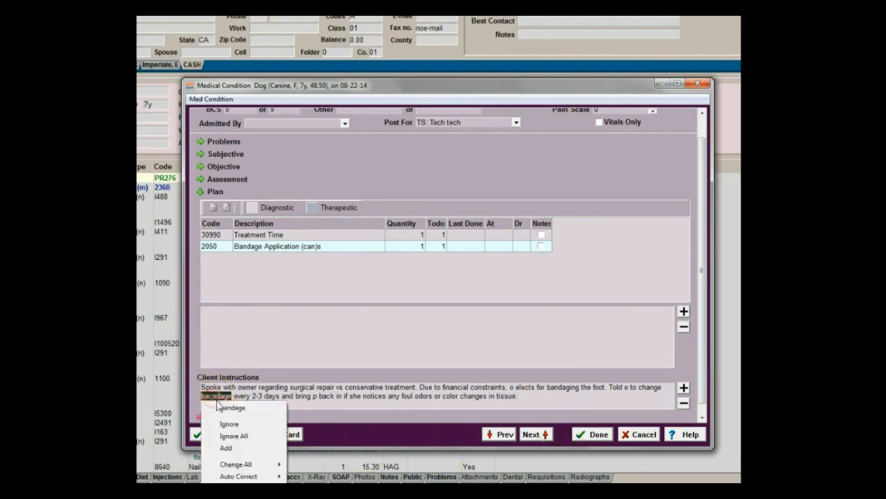
left_click(225, 406)
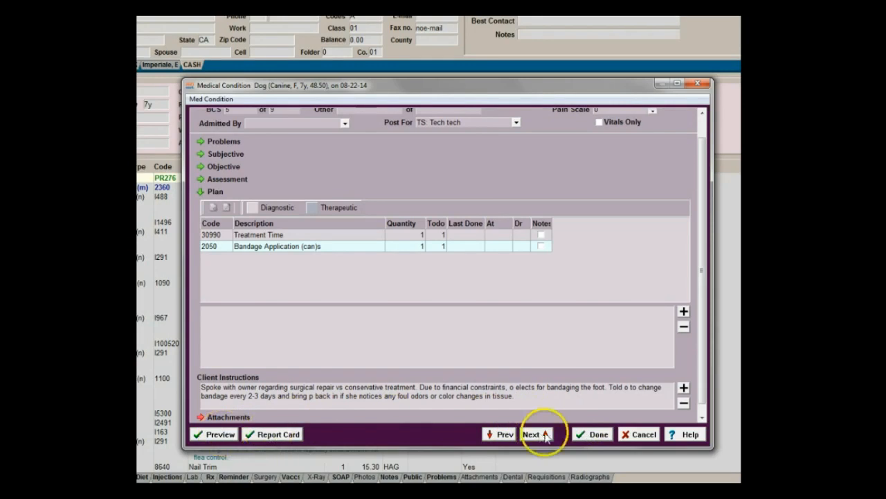
Step: Preview the medical condition report and review its subjective, objective, assessment and plan sections across both pages
left_click(608, 439)
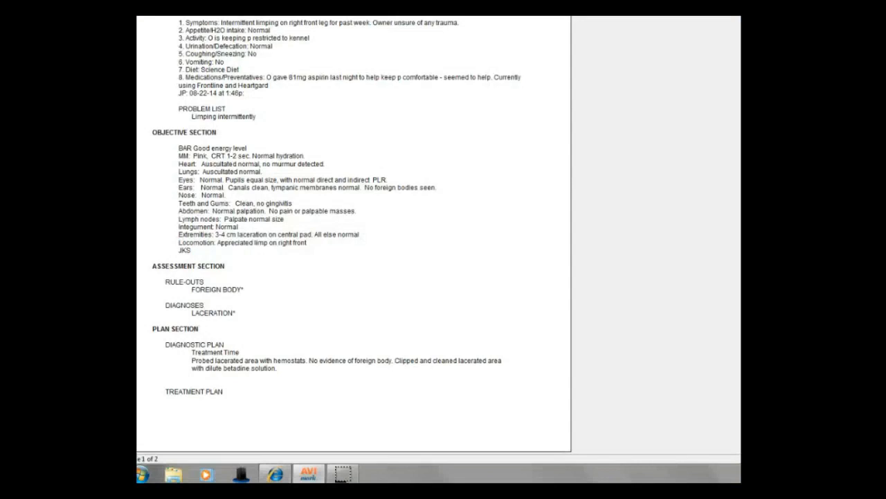
scroll(354, 235, "up", 2)
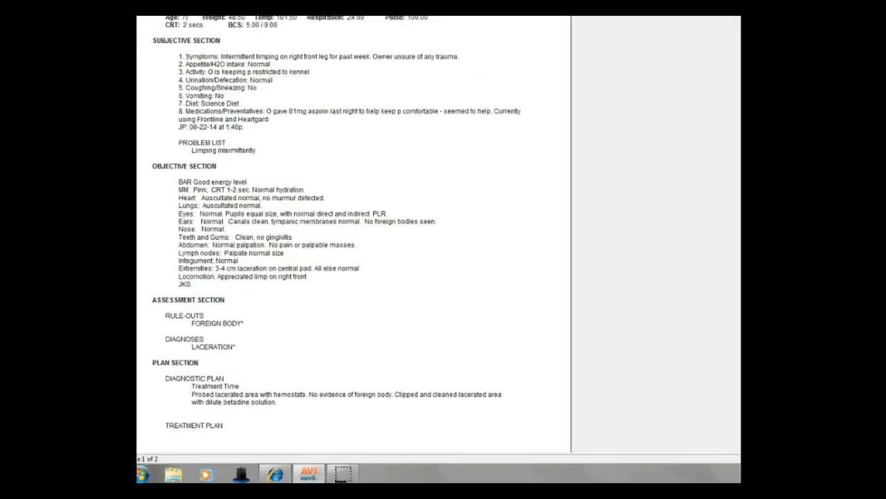
scroll(353, 236, "up", 2)
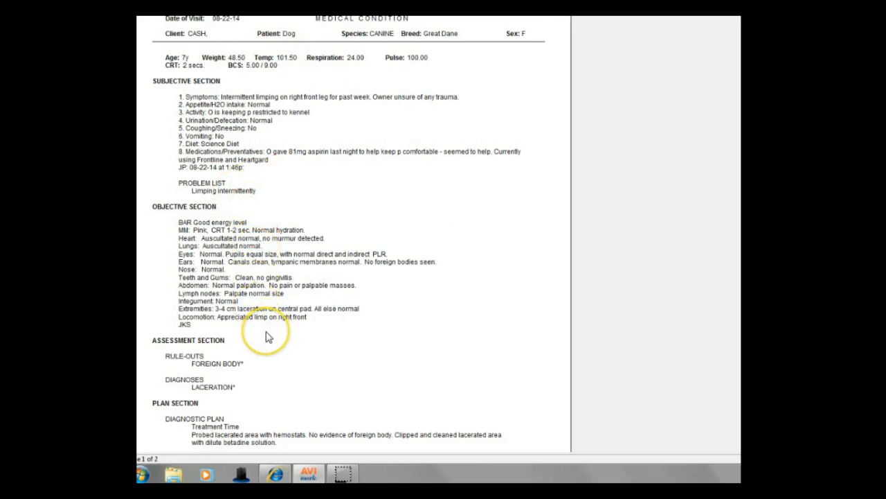
scroll(269, 337, "down", 1)
scroll(269, 336, "down", 2)
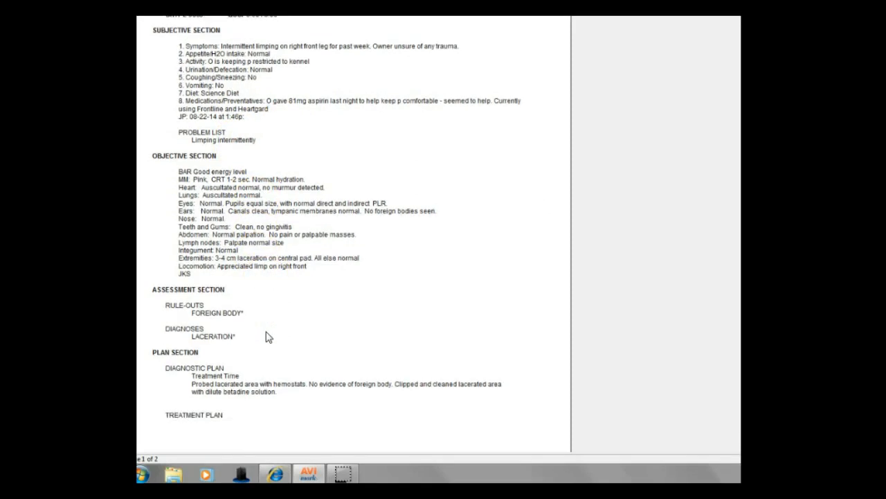
scroll(269, 337, "down", 3)
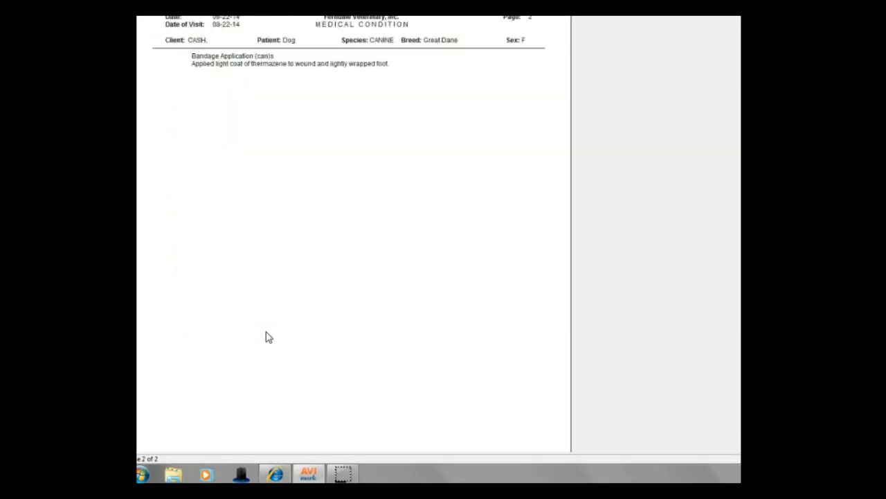
scroll(269, 337, "up", 3)
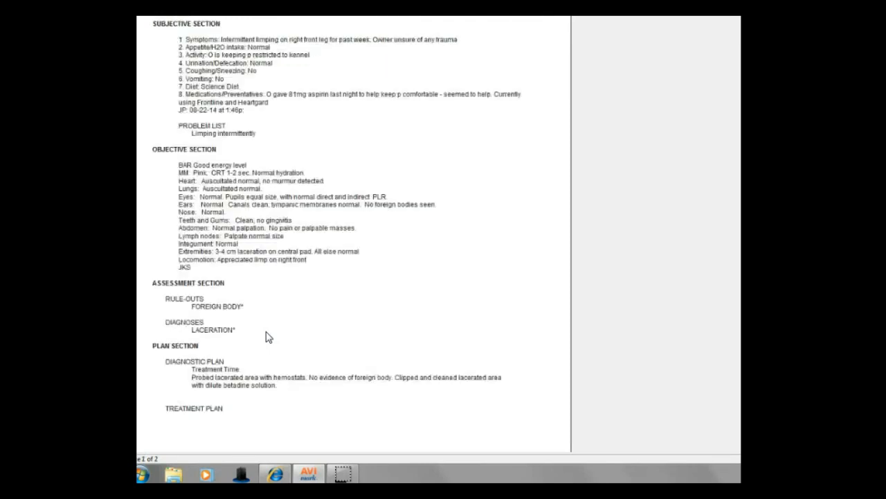
Step: Switch back to the AVImark window and finish the medical condition record, saving it to the patient's history
mouse_move(309, 476)
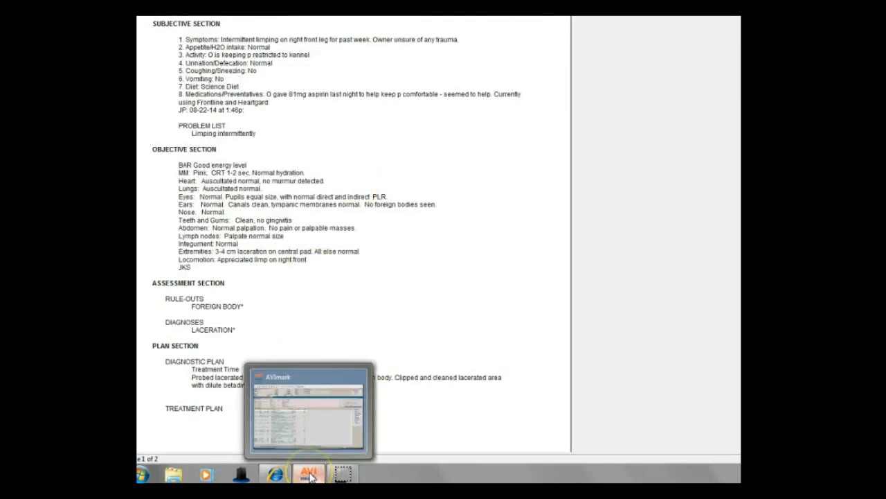
left_click(308, 412)
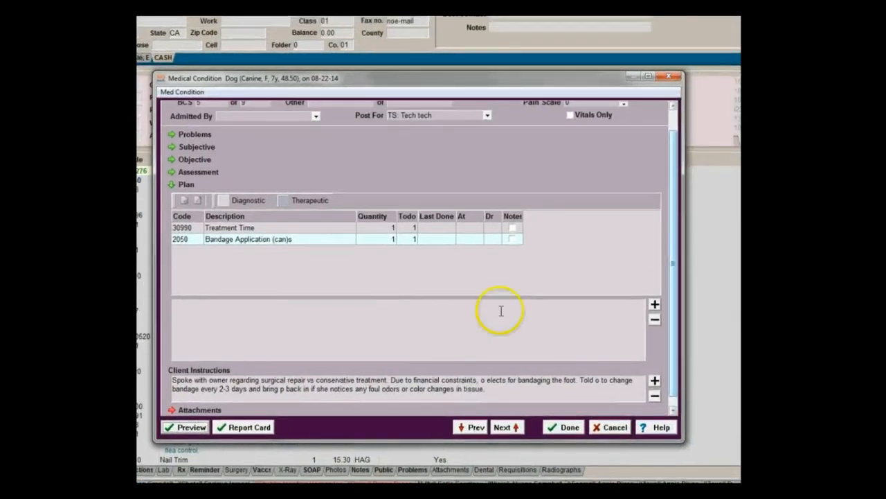
left_click(565, 425)
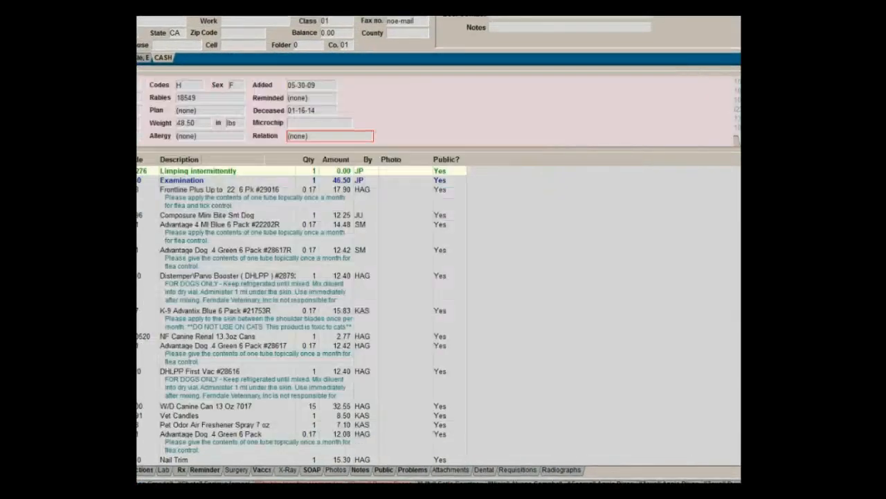